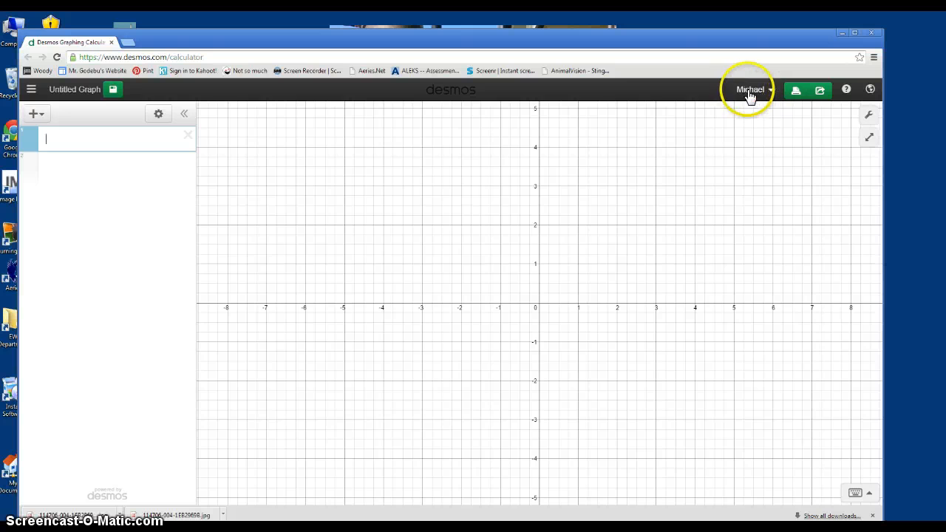
Open the saved Airplane graph and move its image entry below the "2 (or more) shapes of my choice" folder.
{"action": "left_click", "coordinate": [31, 88]}
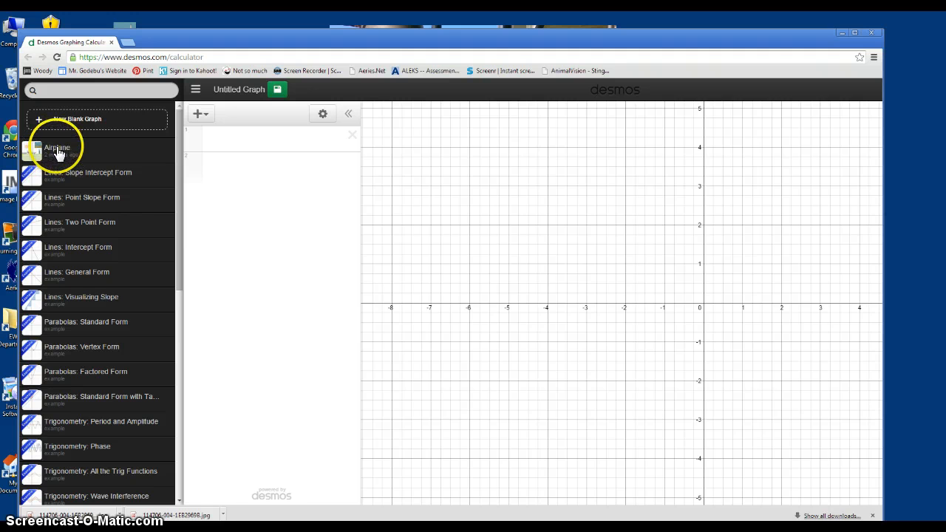
{"action": "left_click", "coordinate": [58, 150]}
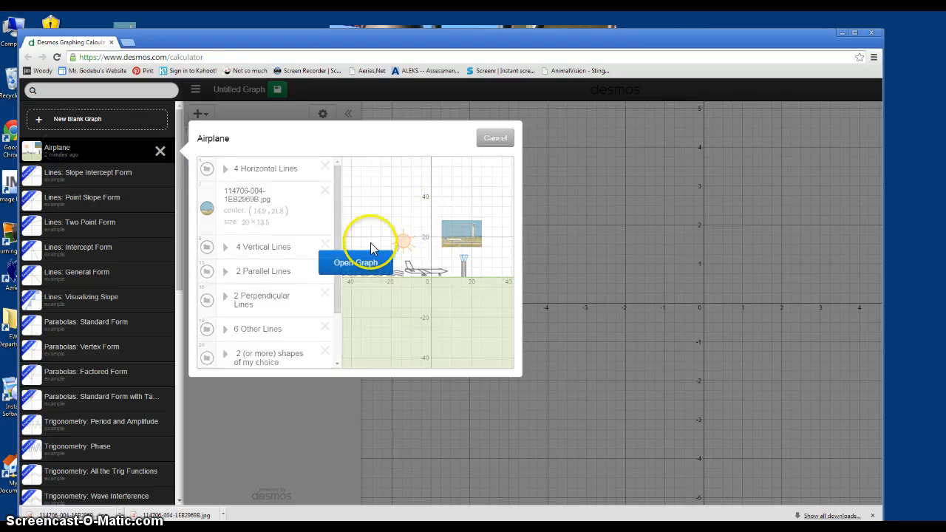
{"action": "left_click", "coordinate": [344, 265]}
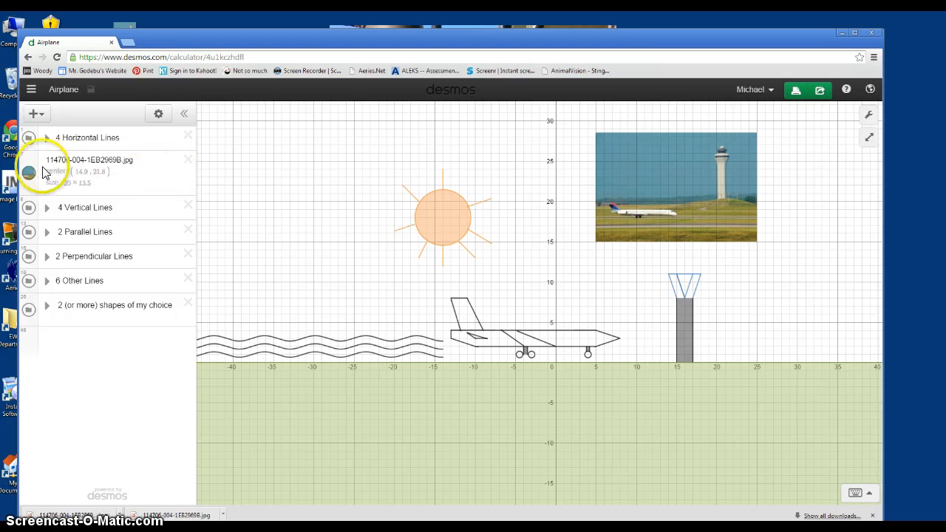
{"action": "left_click_drag", "start_coordinate": [38, 168], "coordinate": [45, 319]}
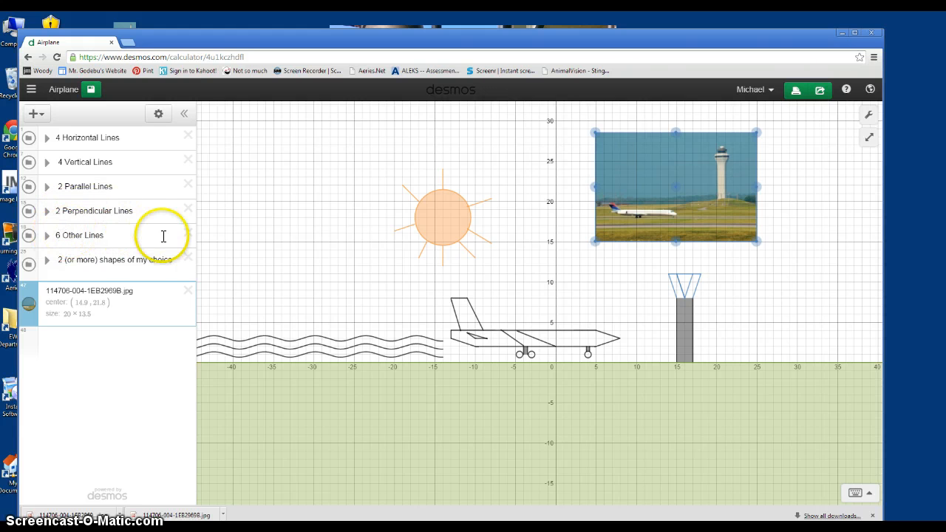
Examine the equations inside the "2 (or more) shapes of my choice" folder and collapse it again.
{"action": "left_click", "coordinate": [47, 261]}
{"action": "scroll", "coordinate": [118, 240], "scroll_direction": "down", "scroll_amount": 10}
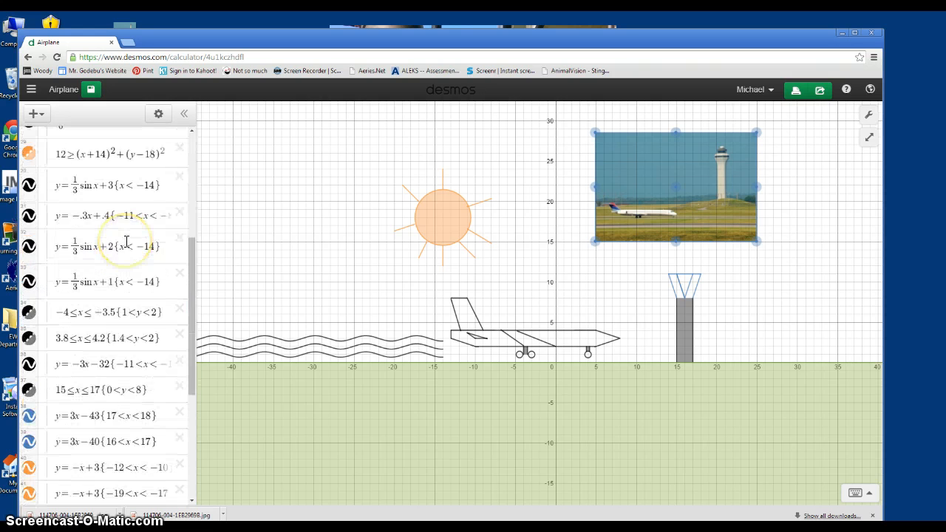
{"action": "scroll", "coordinate": [126, 241], "scroll_direction": "down", "scroll_amount": 2}
{"action": "scroll", "coordinate": [126, 241], "scroll_direction": "up", "scroll_amount": 6}
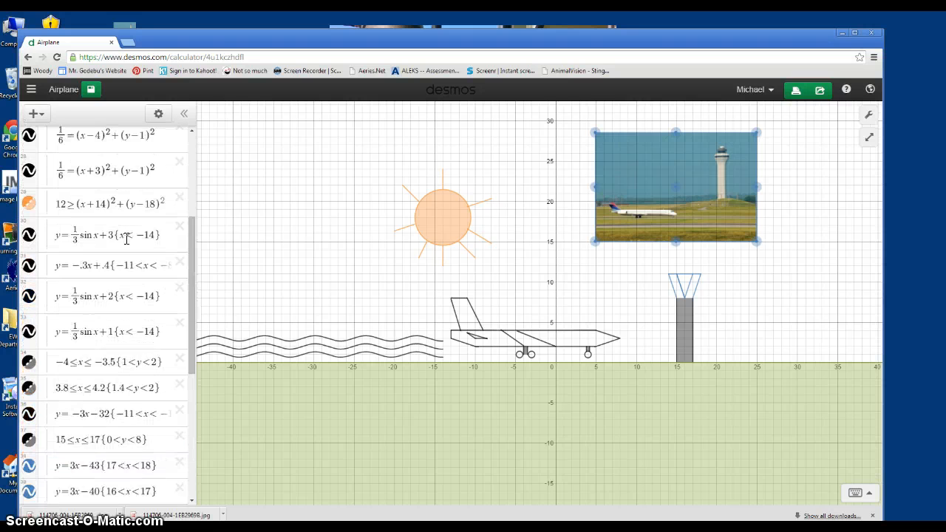
{"action": "scroll", "coordinate": [126, 240], "scroll_direction": "up", "scroll_amount": 2}
{"action": "left_click", "coordinate": [46, 263]}
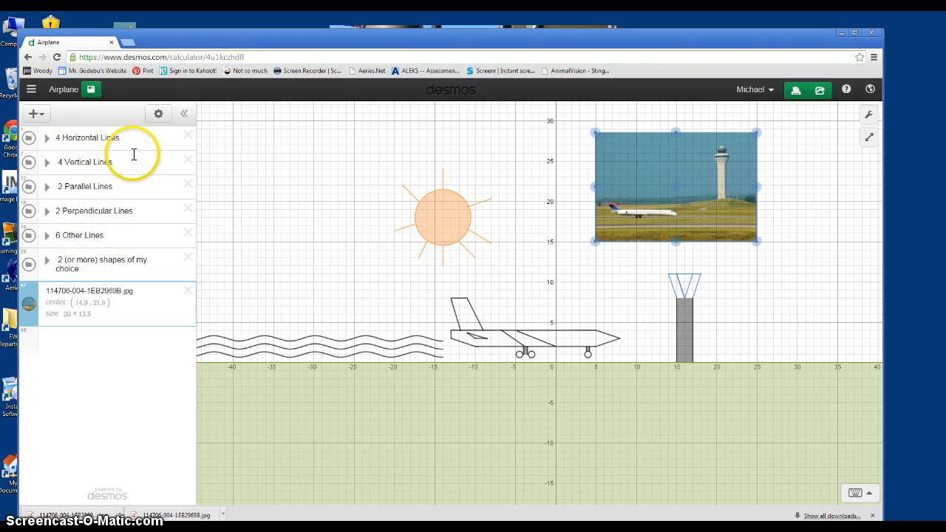
Start a new blank graph and add a folder named "4 Horizontal Lines".
{"action": "left_click", "coordinate": [31, 90]}
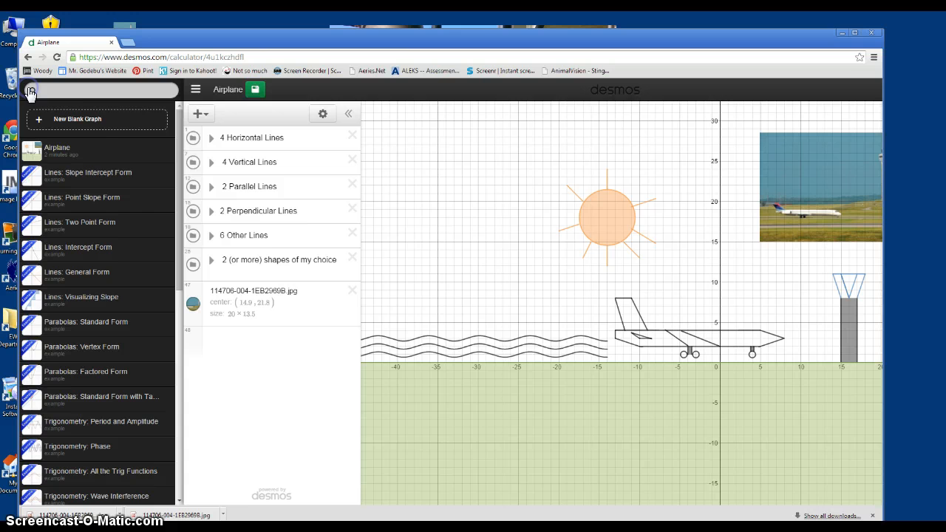
{"action": "left_click", "coordinate": [57, 121]}
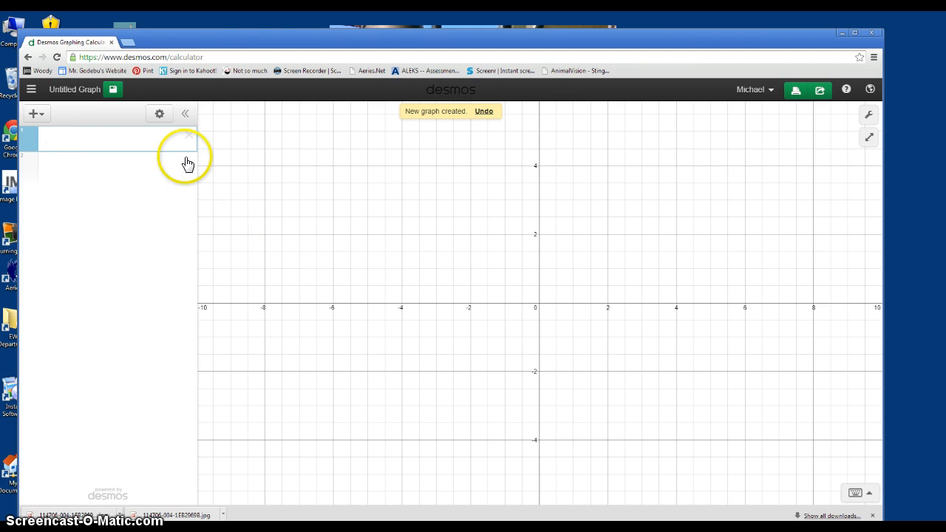
{"action": "left_click", "coordinate": [34, 114]}
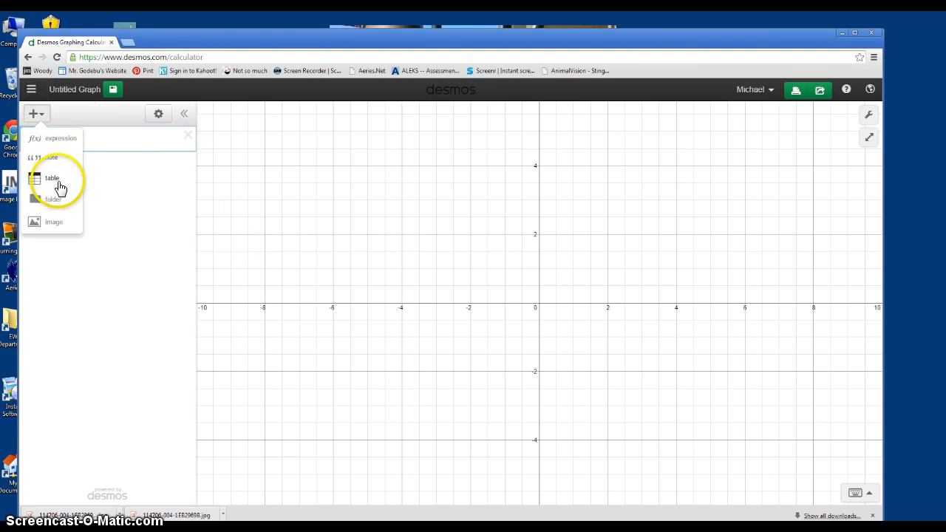
{"action": "left_click", "coordinate": [54, 198]}
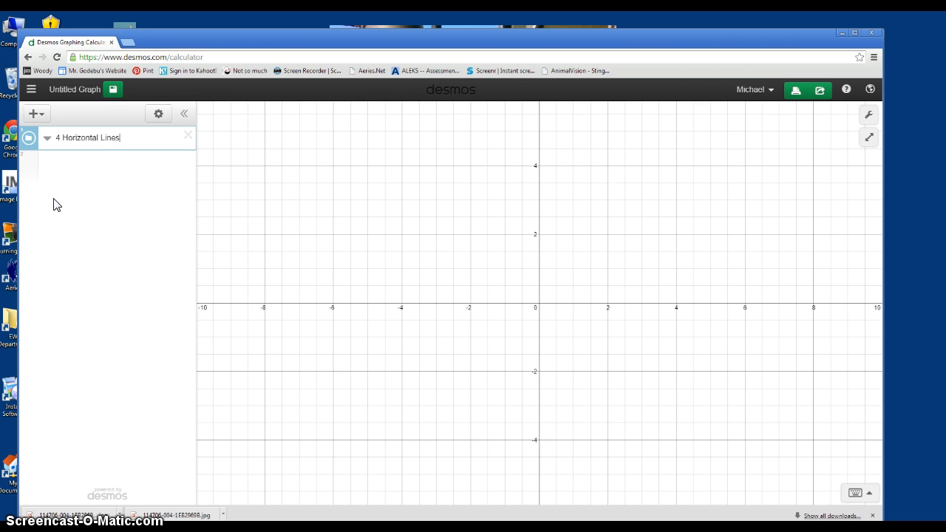
Graph y=2 and y=2x+1 as two separate expressions beneath the folder heading.
{"action": "left_click", "coordinate": [85, 174]}
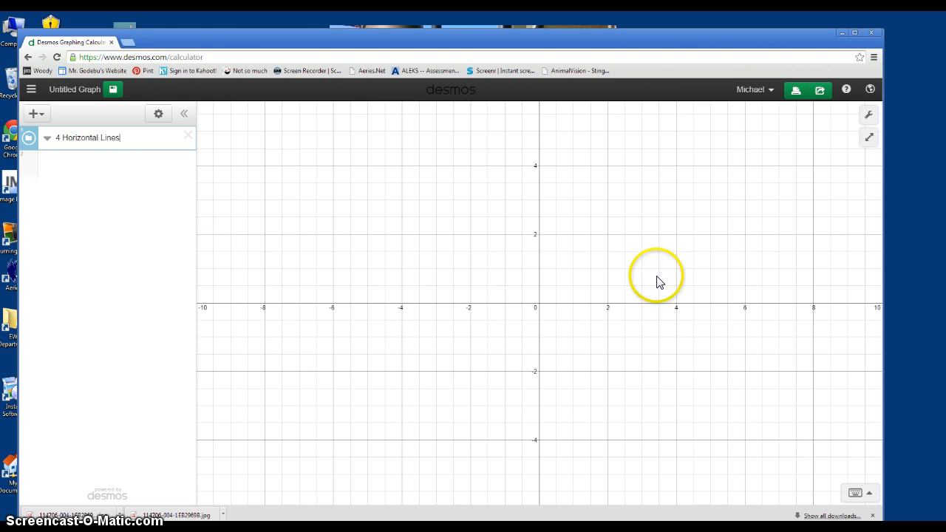
{"action": "left_click", "coordinate": [126, 199]}
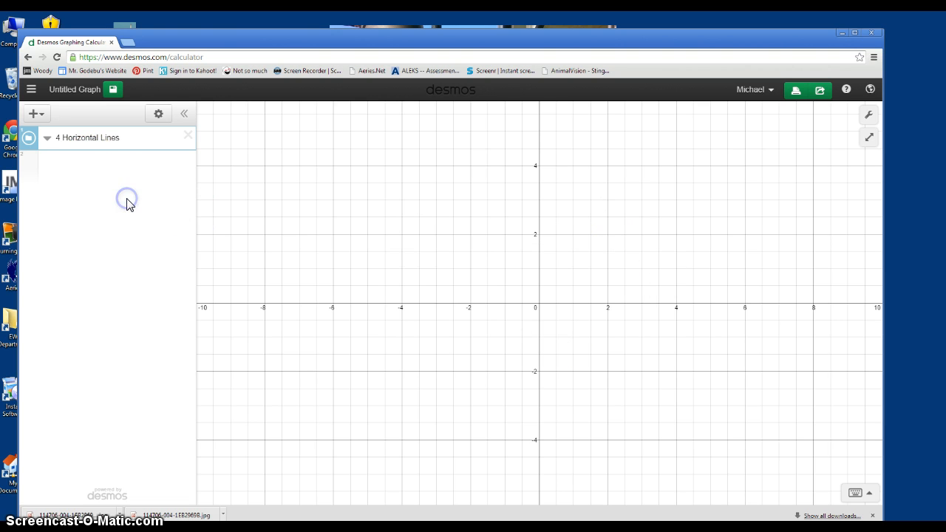
{"action": "left_click", "coordinate": [82, 171]}
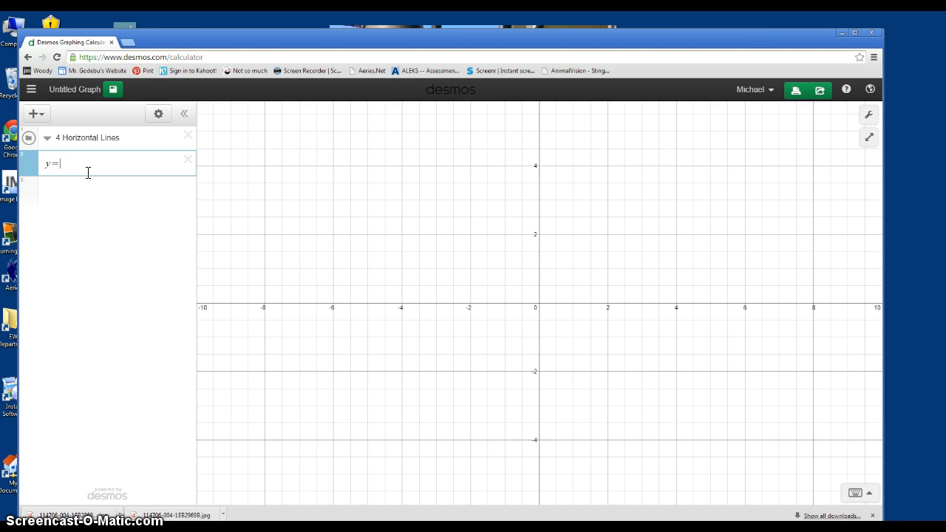
{"action": "type", "text": "y=2"}
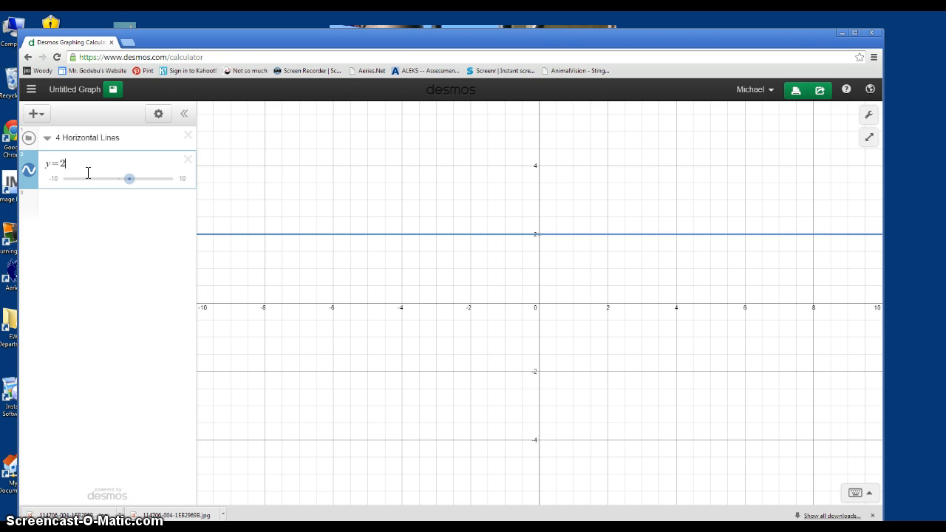
{"action": "left_click", "coordinate": [127, 212]}
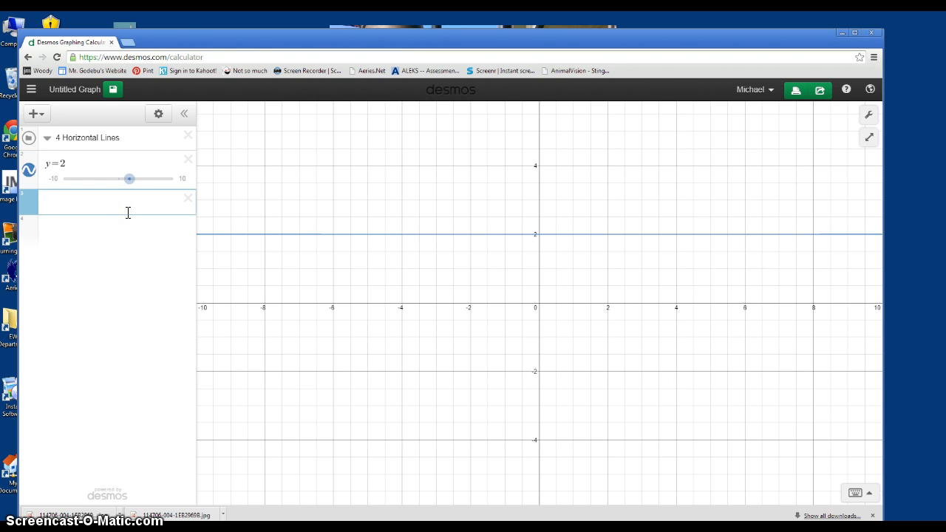
{"action": "type", "text": "y=2x+1"}
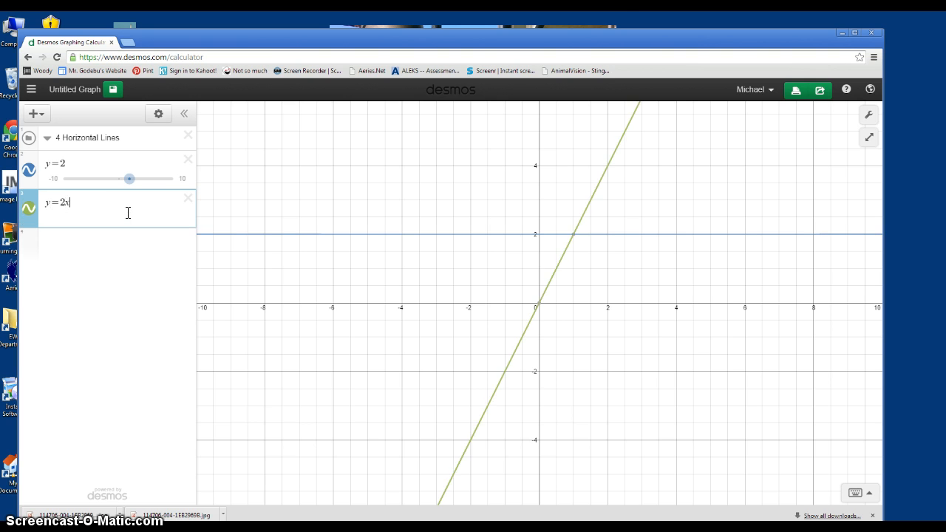
Add the vertical line x=3 and the perpendicular line y=-1/2x+1 as new expressions.
{"action": "left_click", "coordinate": [131, 244]}
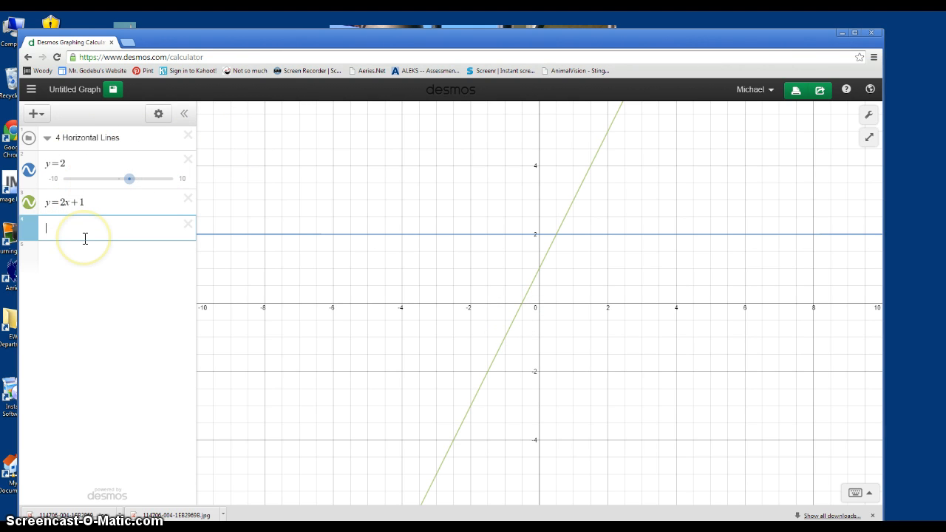
{"action": "type", "text": "x=3"}
{"action": "key", "text": "Return"}
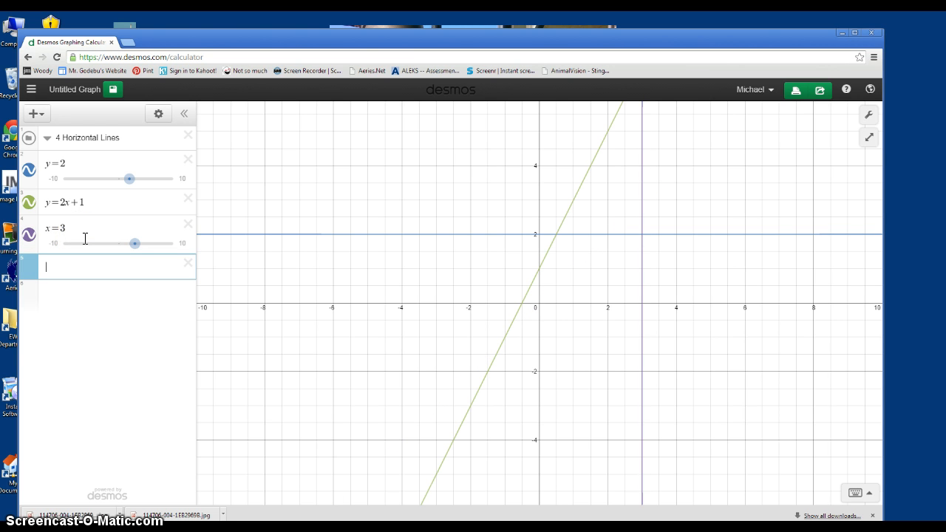
{"action": "type", "text": "y=-1/2"}
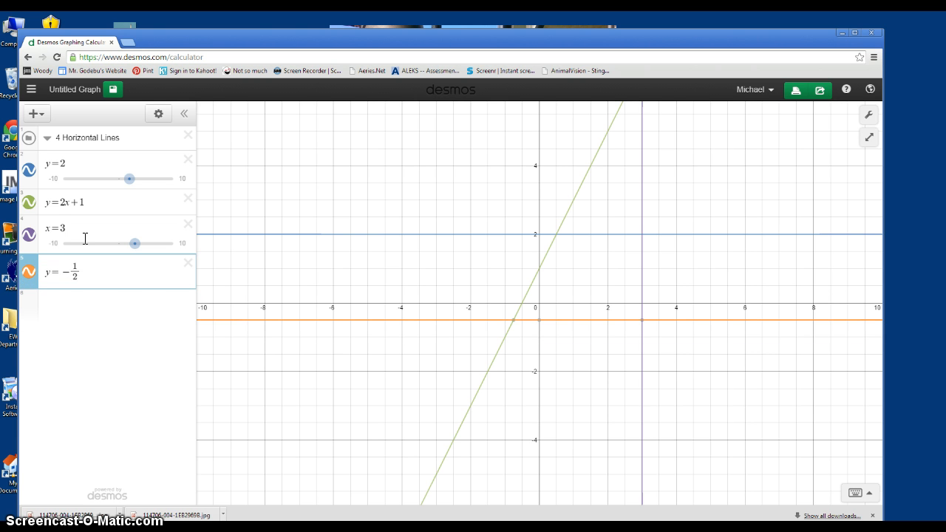
{"action": "type", "text": "x+1"}
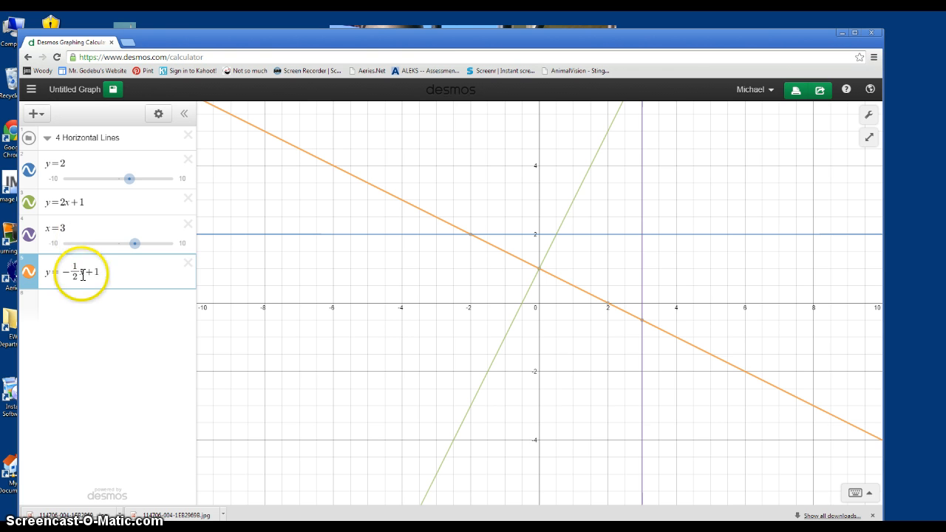
Add the parallel line y=2x+3 and the vertical line x=-1 as new expressions.
{"action": "left_click", "coordinate": [82, 300]}
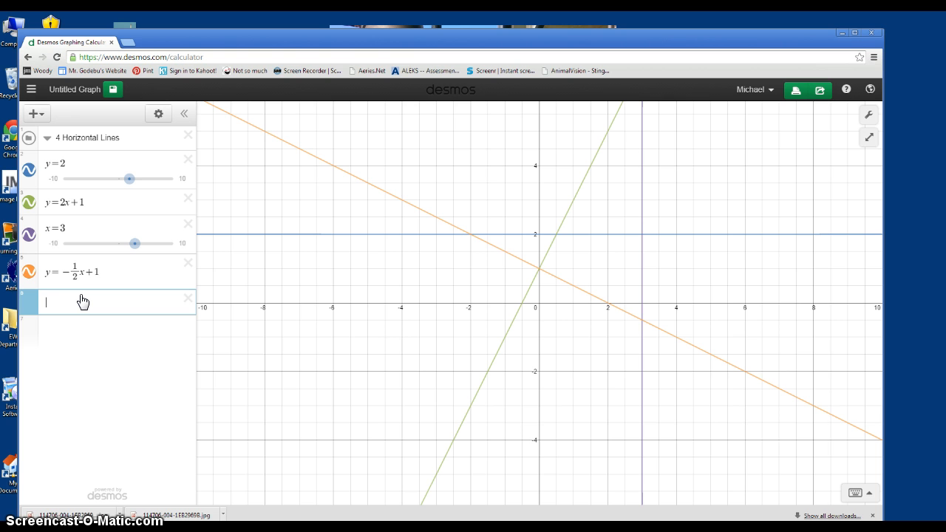
{"action": "type", "text": "y=2"}
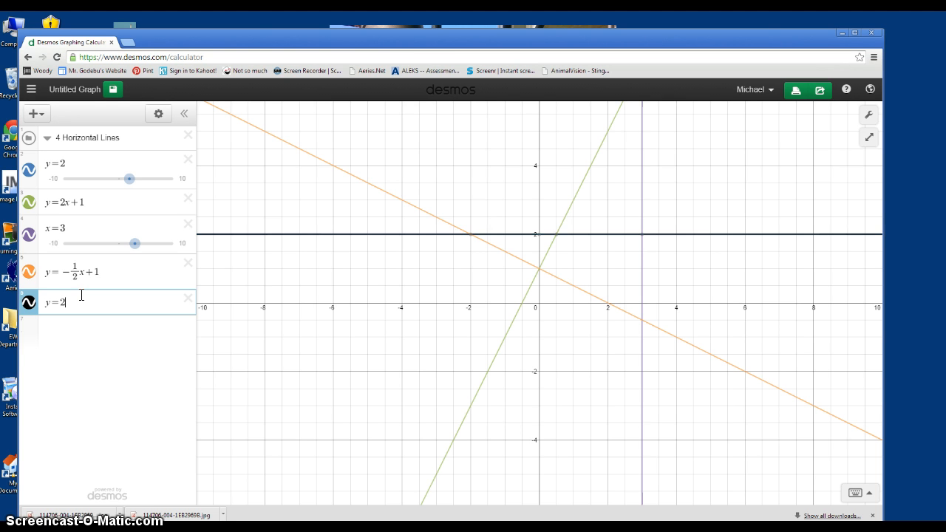
{"action": "type", "text": "x+13"}
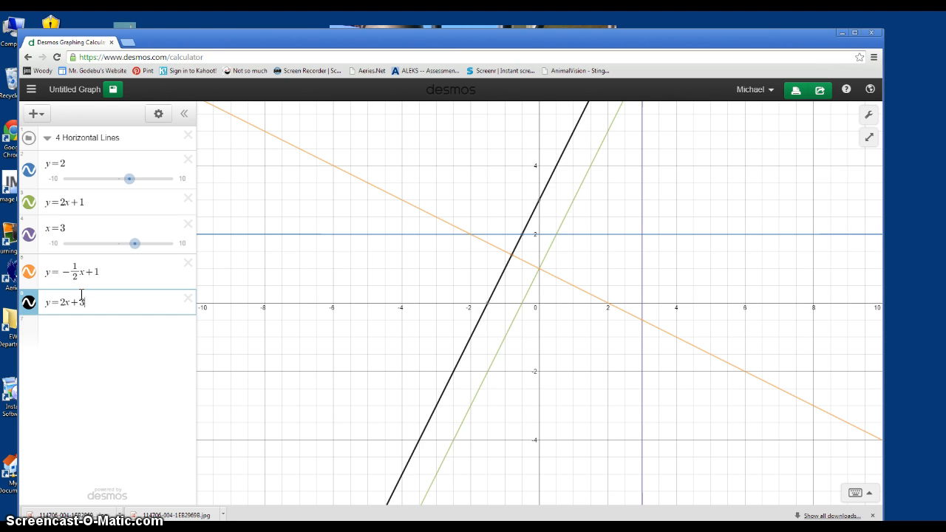
{"action": "key", "text": "Return"}
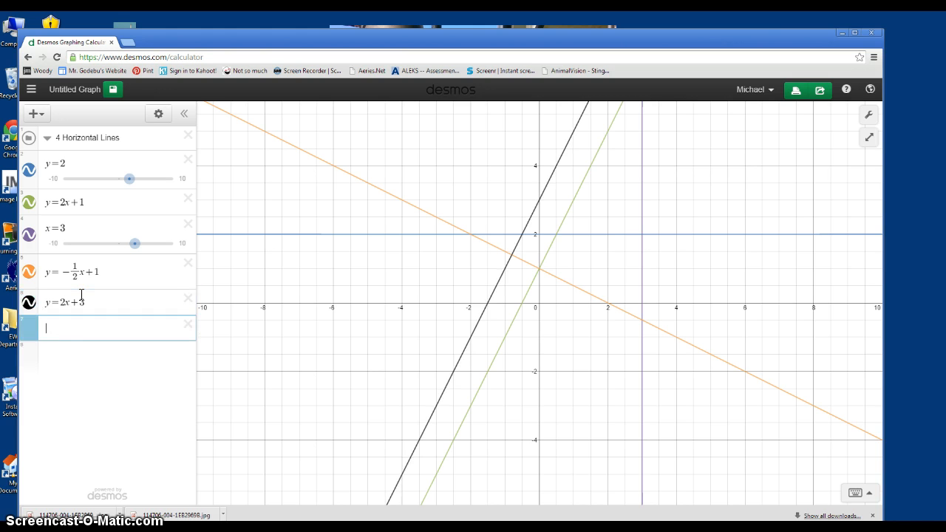
{"action": "type", "text": "x"}
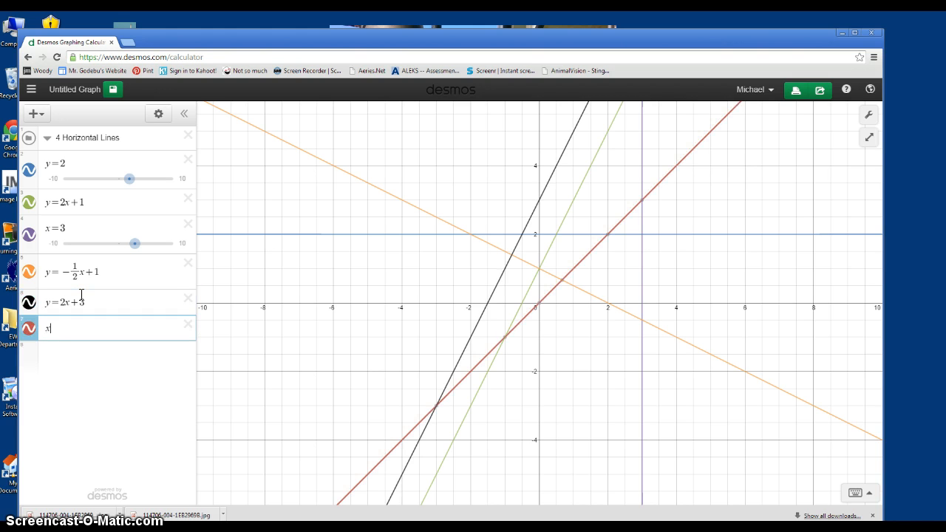
{"action": "type", "text": "=-"}
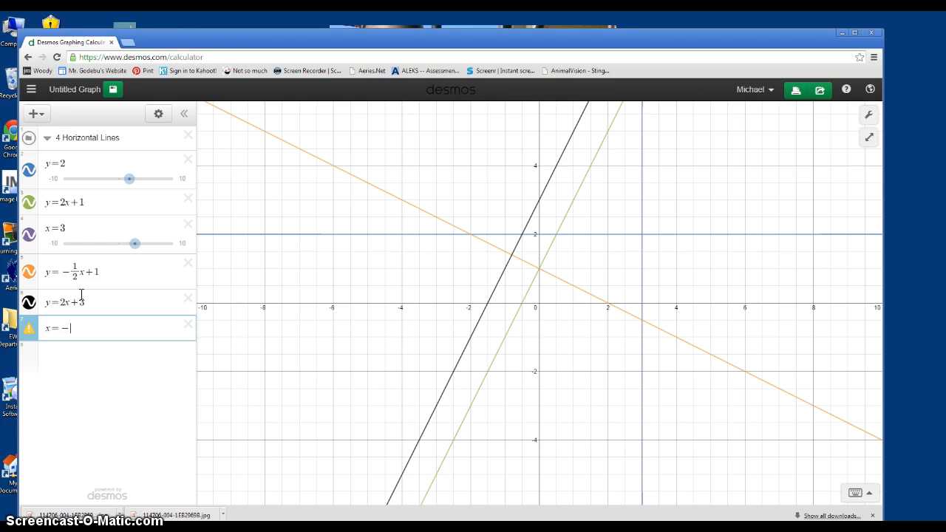
{"action": "type", "text": "1"}
{"action": "key", "text": "Return"}
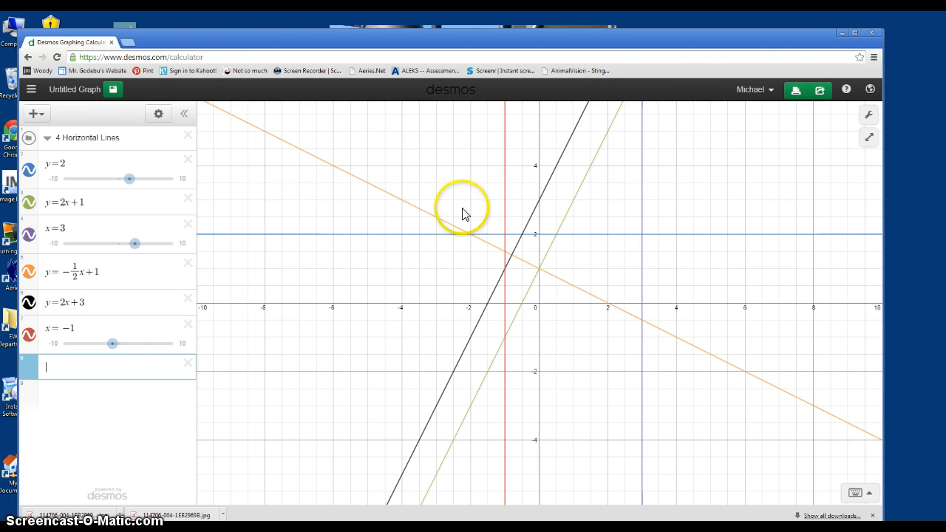
Change the horizontal line y=2 to y=-2.8 and move its equation into the "4 Horizontal Lines" folder.
{"action": "left_click", "coordinate": [80, 164]}
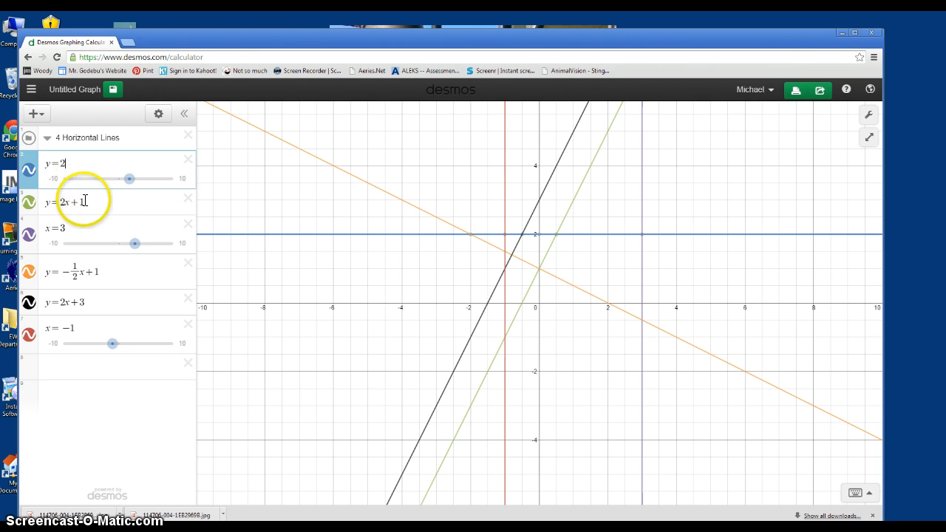
{"action": "left_click", "coordinate": [116, 212]}
{"action": "left_click", "coordinate": [104, 176]}
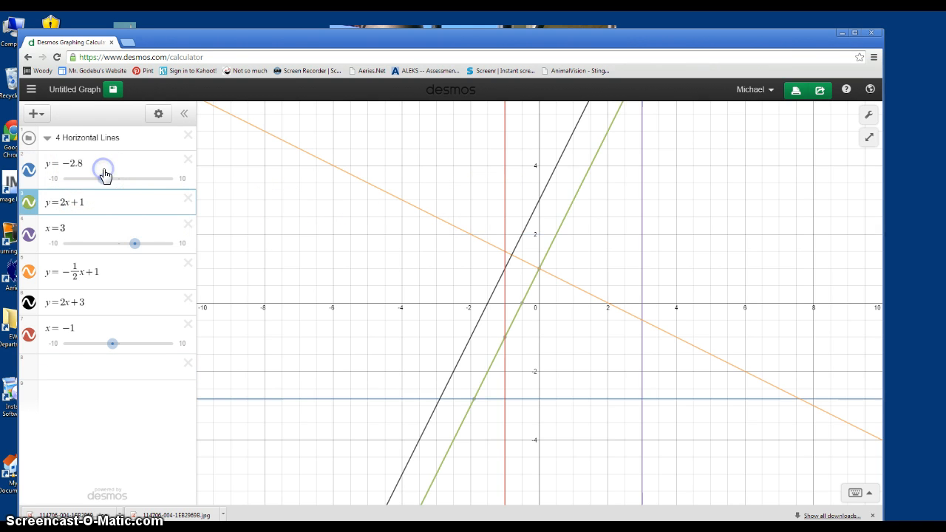
{"action": "left_click", "coordinate": [115, 163]}
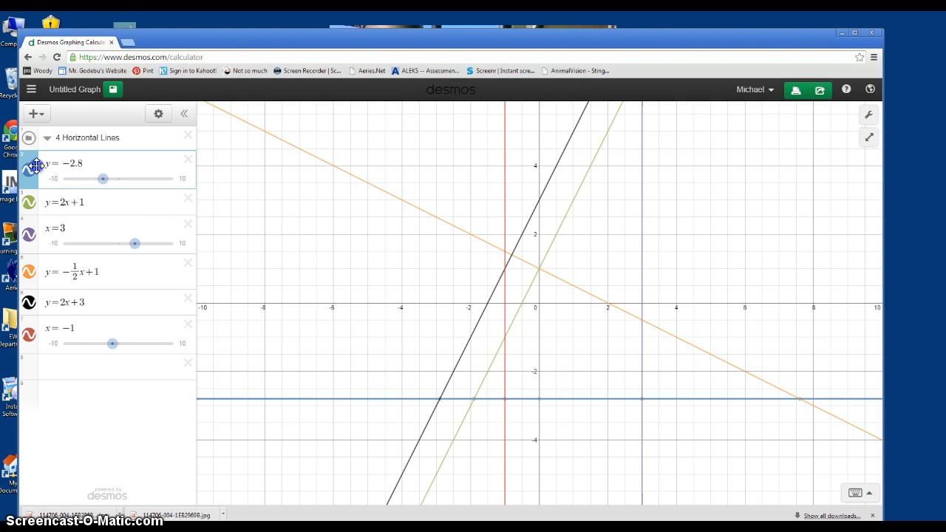
{"action": "left_click_drag", "start_coordinate": [35, 166], "coordinate": [43, 156]}
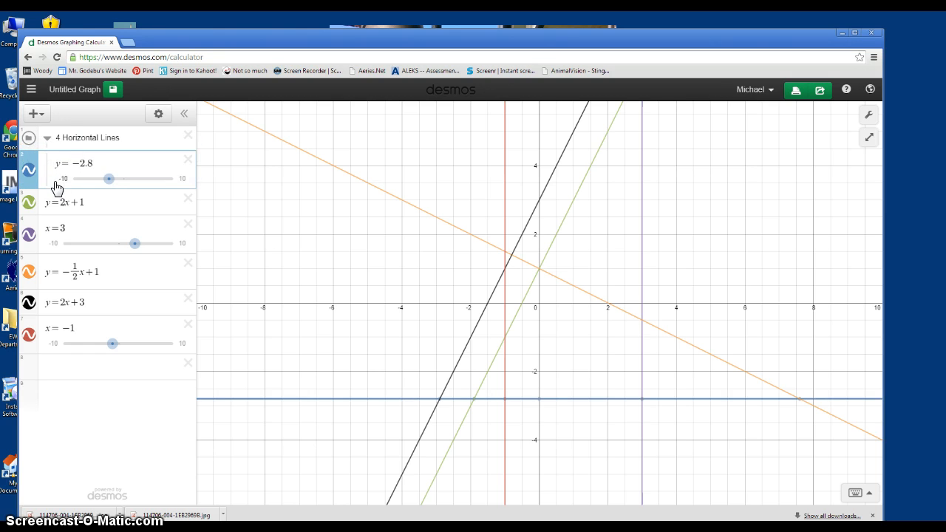
Collapse the "4 Horizontal Lines" folder, expand it to check the equation inside, and leave it collapsed.
{"action": "left_click", "coordinate": [48, 139]}
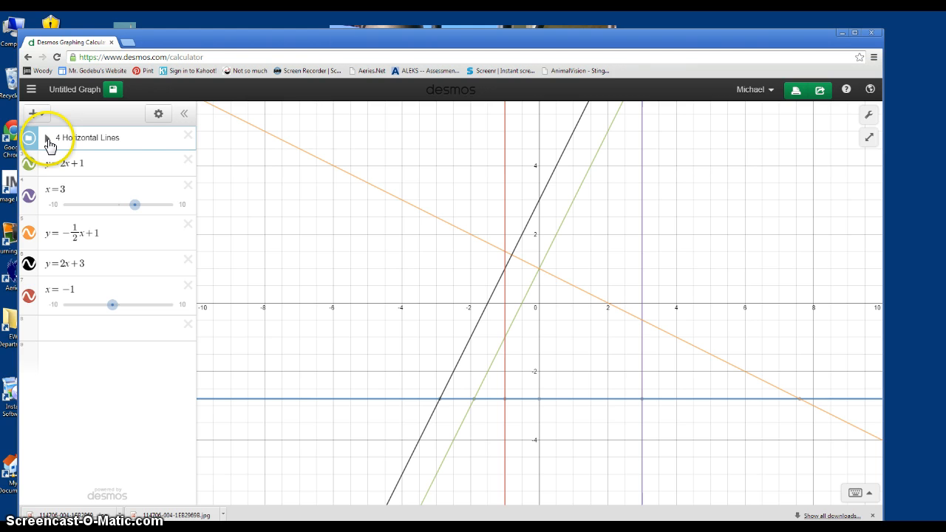
{"action": "left_click", "coordinate": [47, 139]}
{"action": "left_click", "coordinate": [59, 181]}
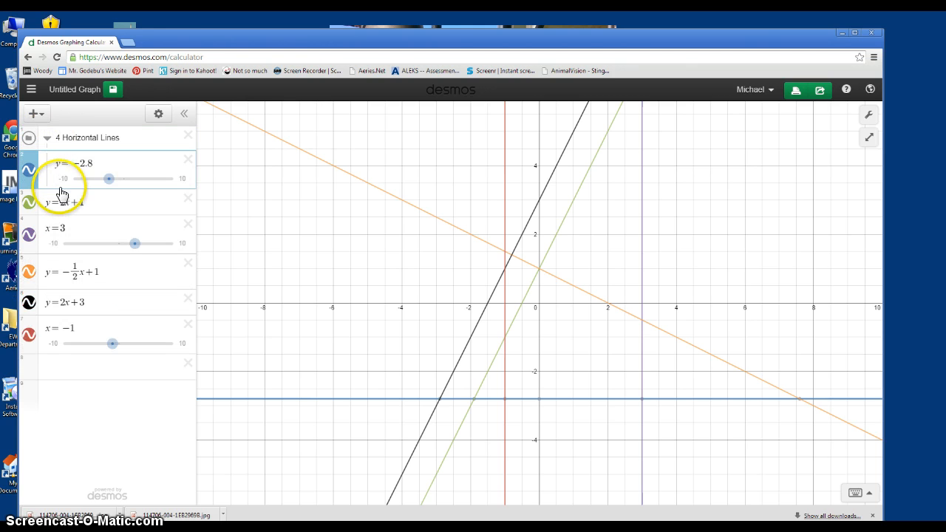
{"action": "left_click", "coordinate": [48, 139]}
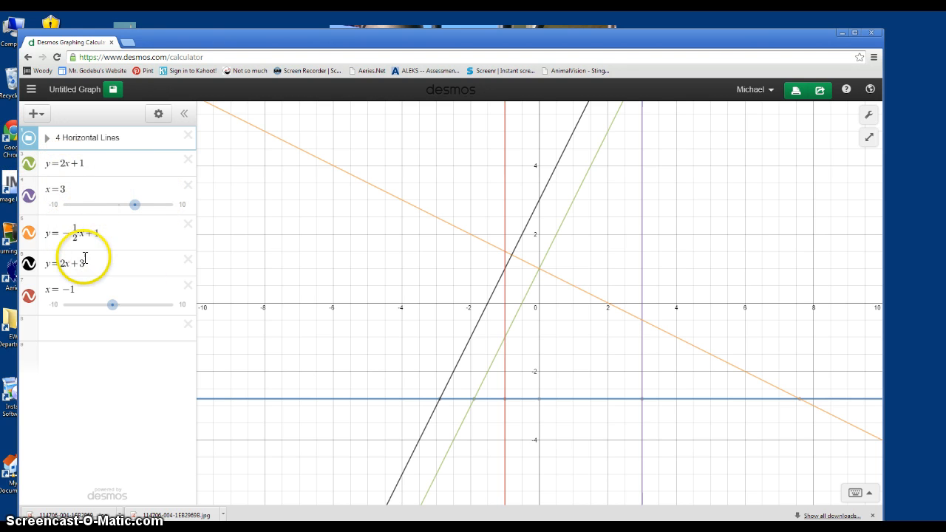
Add a folder named "4 Vertical Lines" and move the equations x=3 and x=-1 into it.
{"action": "left_click", "coordinate": [34, 113]}
{"action": "left_click", "coordinate": [57, 161]}
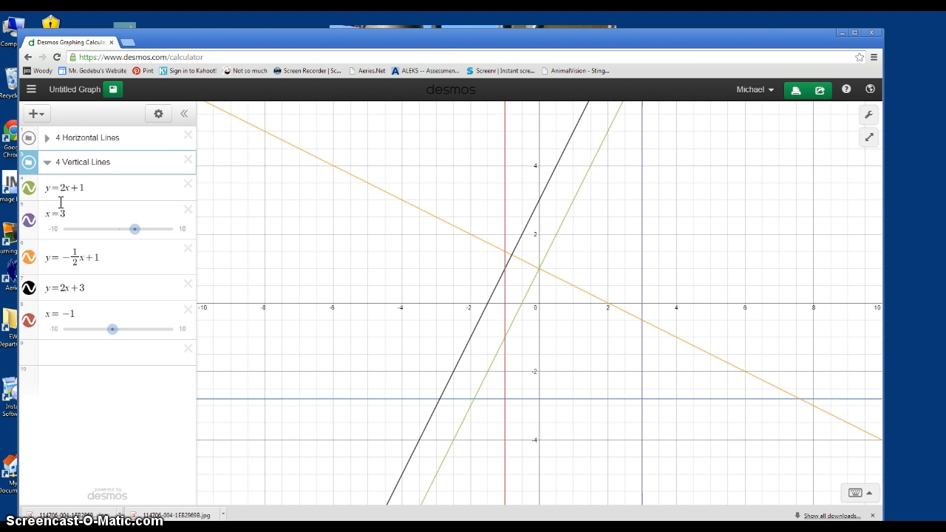
{"action": "left_click", "coordinate": [100, 355]}
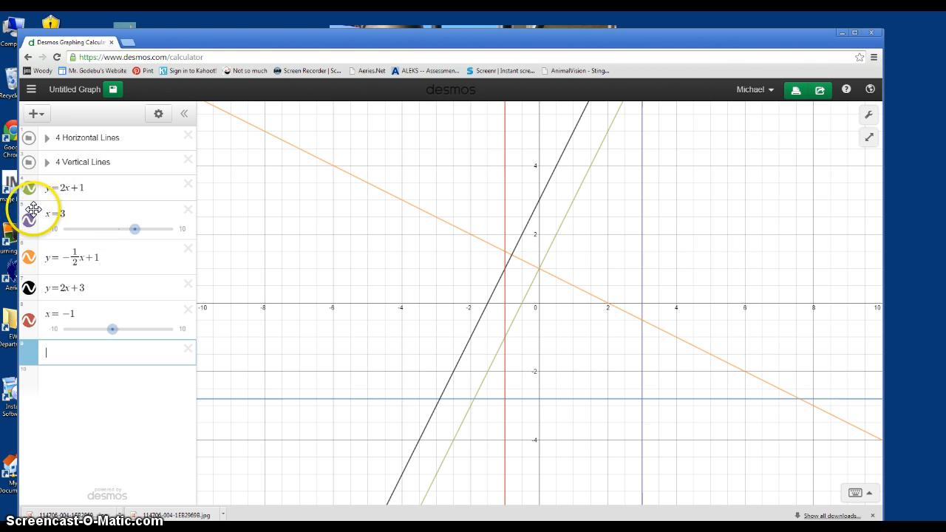
{"action": "left_click_drag", "start_coordinate": [37, 205], "coordinate": [43, 180]}
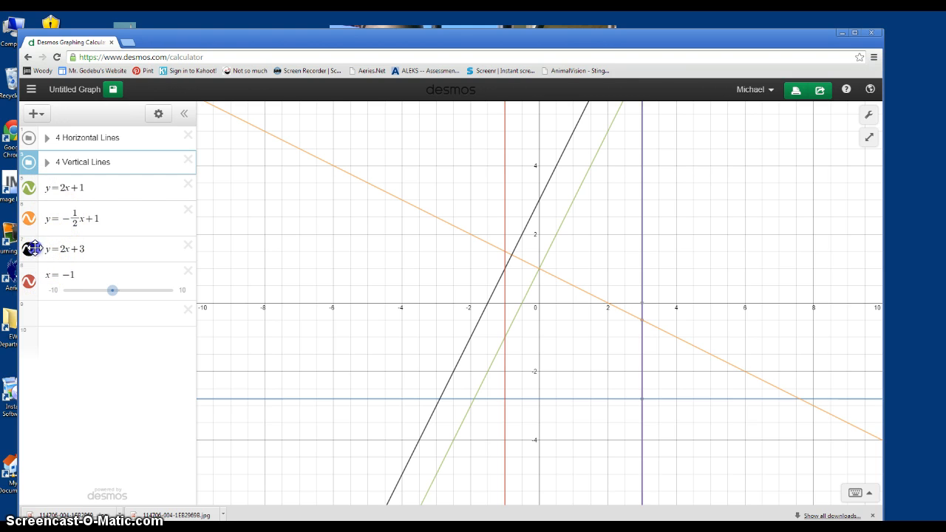
{"action": "left_click_drag", "start_coordinate": [28, 279], "coordinate": [59, 177]}
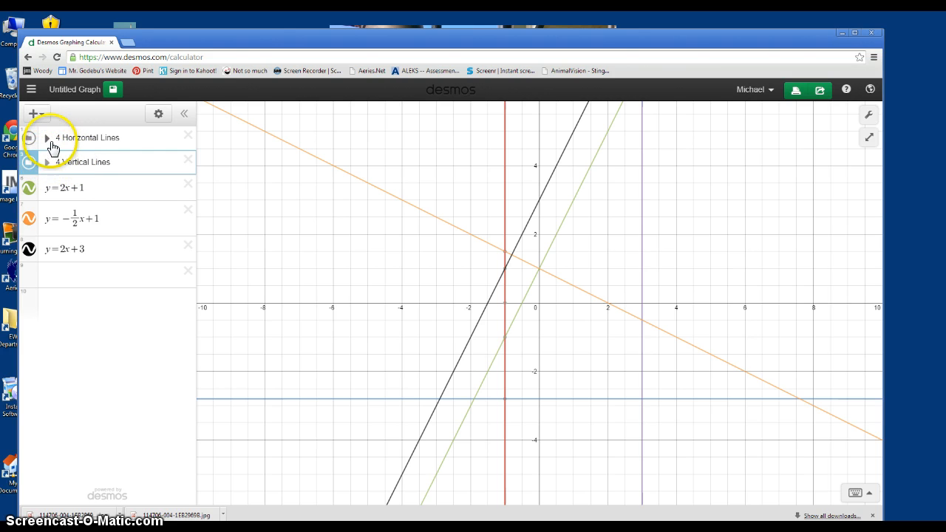
Expand the "4 Horizontal Lines" and "4 Vertical Lines" folders in turn to check their equations, collapsing each again.
{"action": "left_click", "coordinate": [48, 139]}
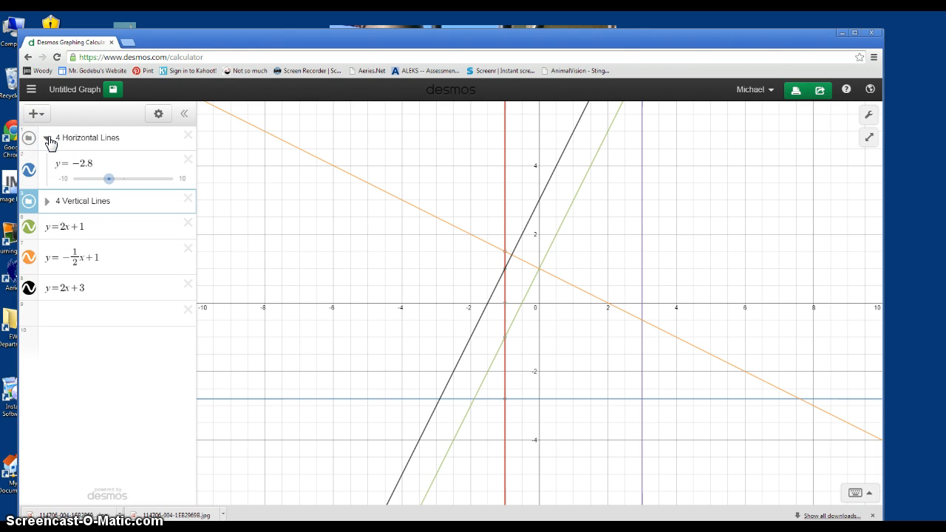
{"action": "left_click", "coordinate": [47, 138]}
{"action": "left_click", "coordinate": [47, 162]}
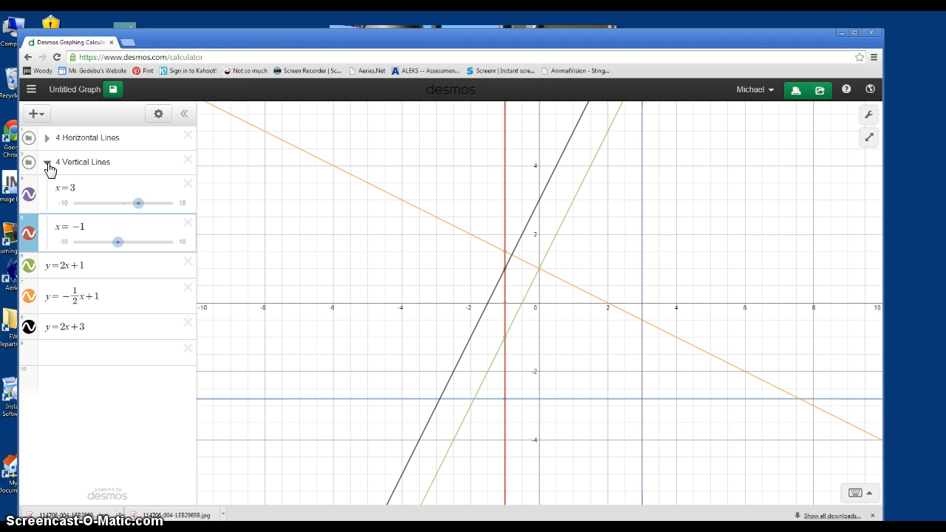
{"action": "left_click", "coordinate": [48, 164]}
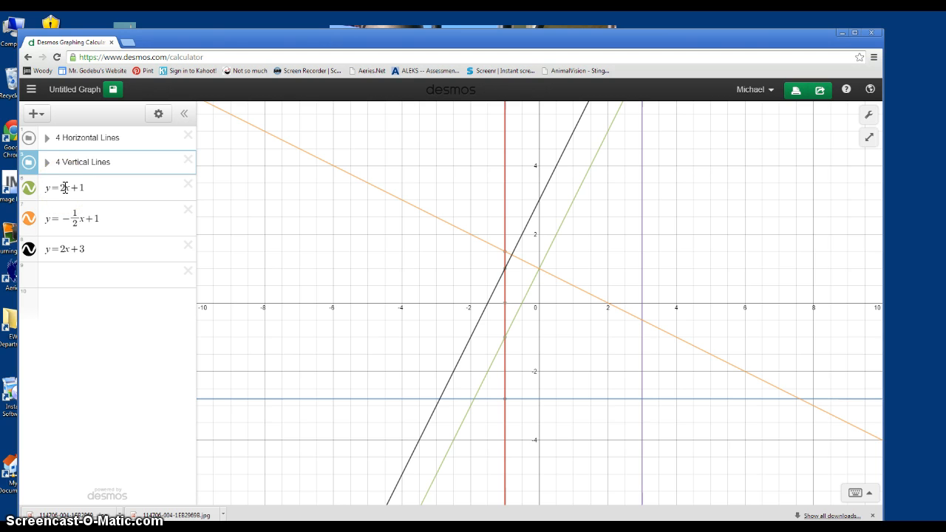
Add a folder named "2 Parallel Lines" at the end of the list and move y=2x+1 and y=2x+3 into it.
{"action": "left_click", "coordinate": [74, 279]}
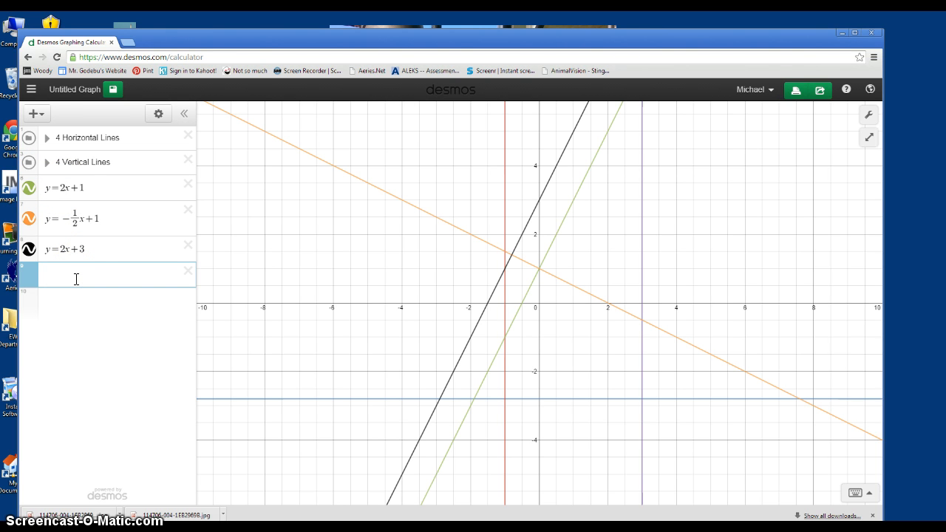
{"action": "left_click", "coordinate": [37, 116]}
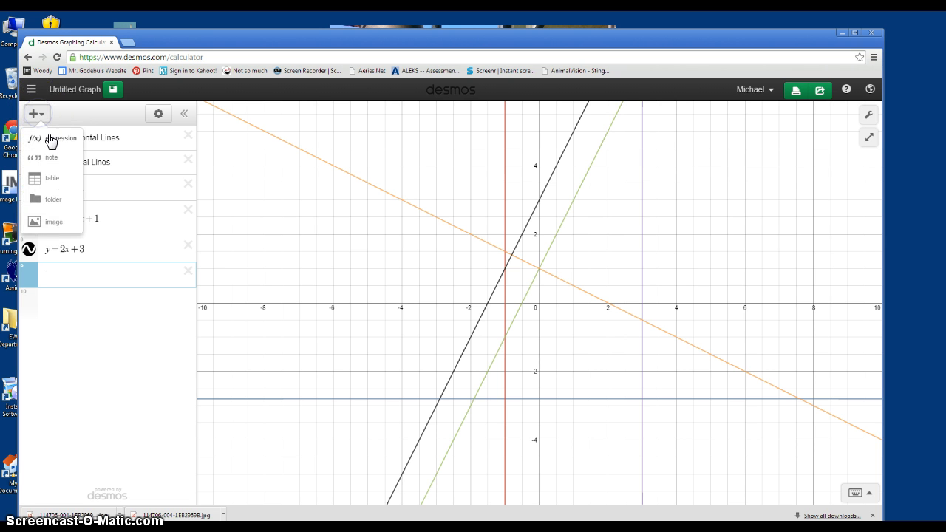
{"action": "left_click", "coordinate": [54, 198]}
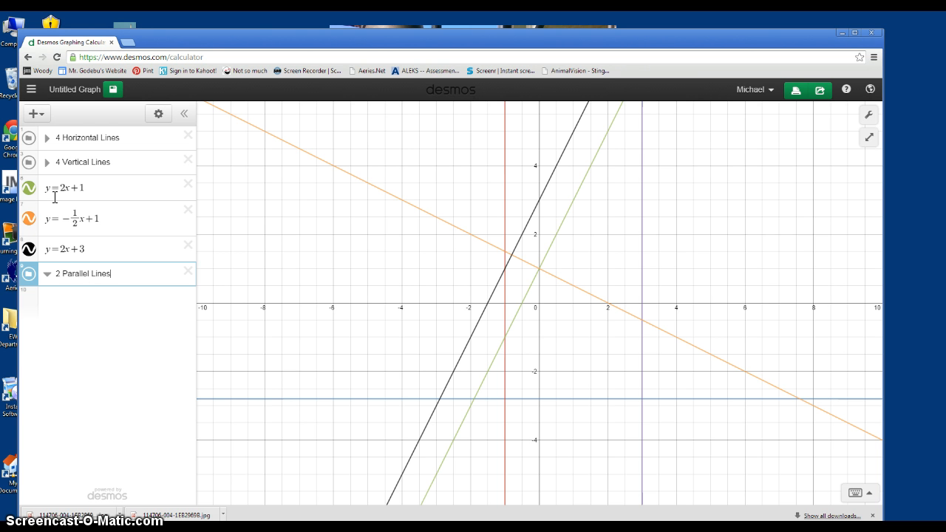
{"action": "left_click", "coordinate": [98, 311]}
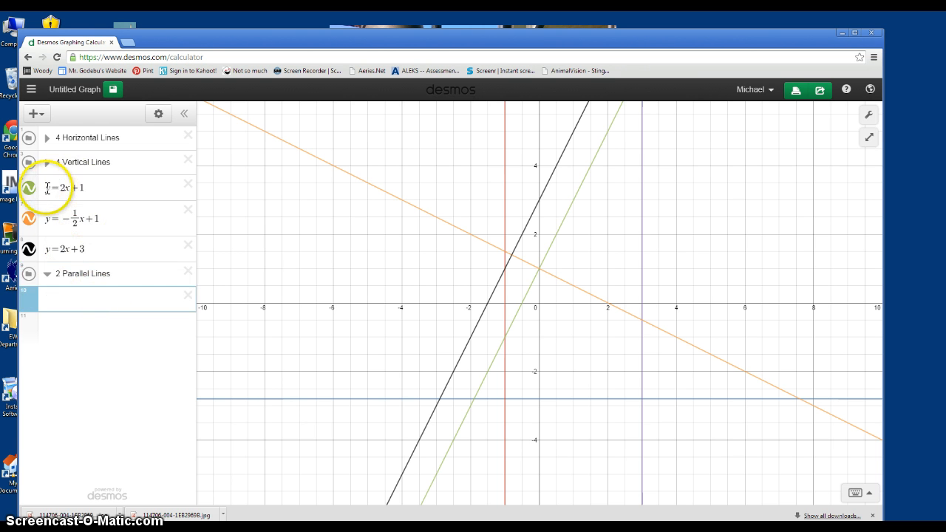
{"action": "left_click_drag", "start_coordinate": [37, 187], "coordinate": [38, 270]}
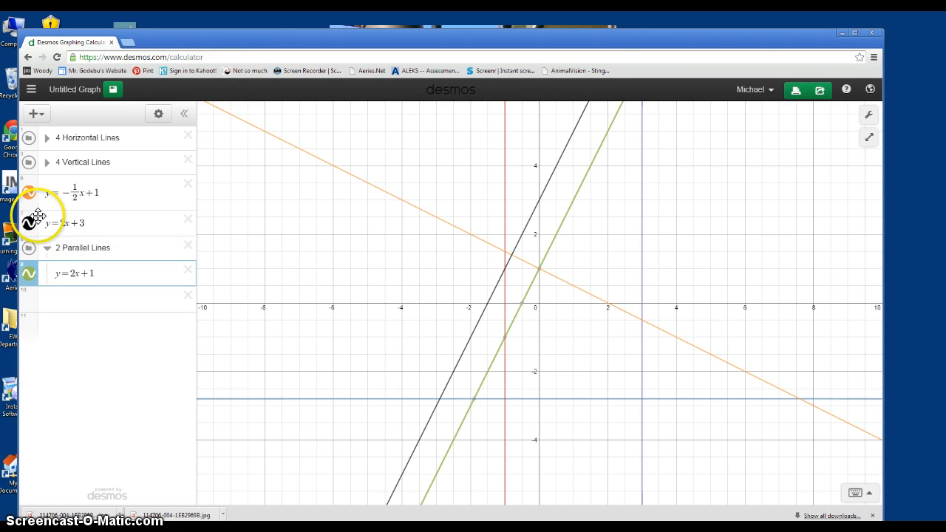
{"action": "left_click_drag", "start_coordinate": [38, 216], "coordinate": [38, 274]}
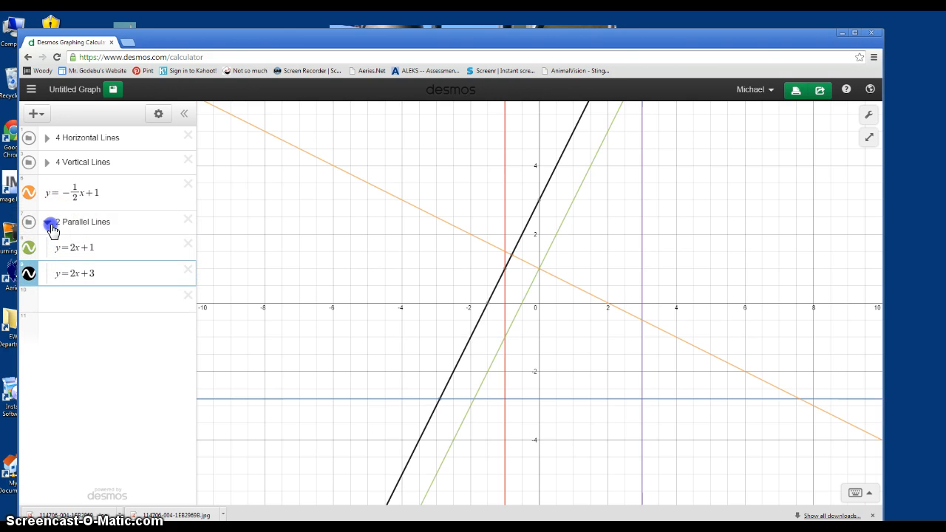
Collapse and expand the "2 Parallel Lines" folder to check its two equations, leaving it expanded.
{"action": "left_click", "coordinate": [49, 223]}
{"action": "left_click", "coordinate": [48, 224]}
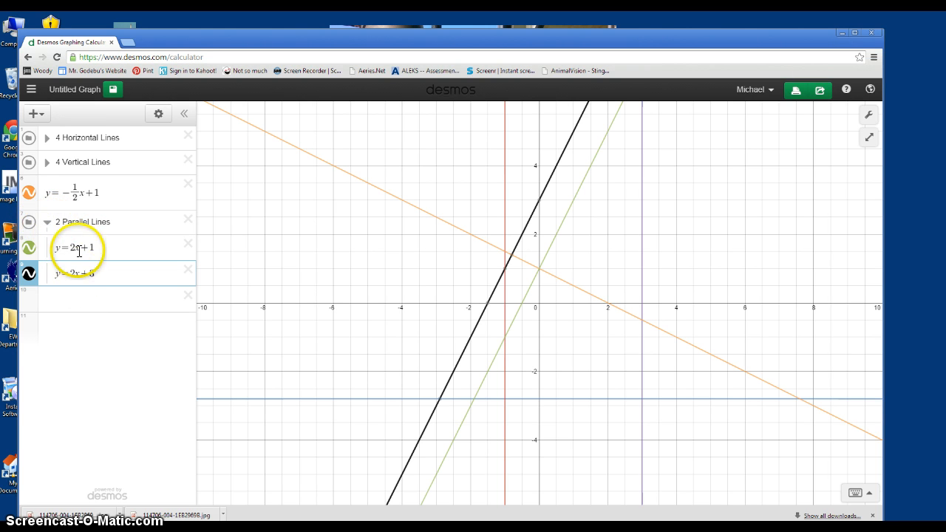
{"action": "left_click", "coordinate": [49, 223]}
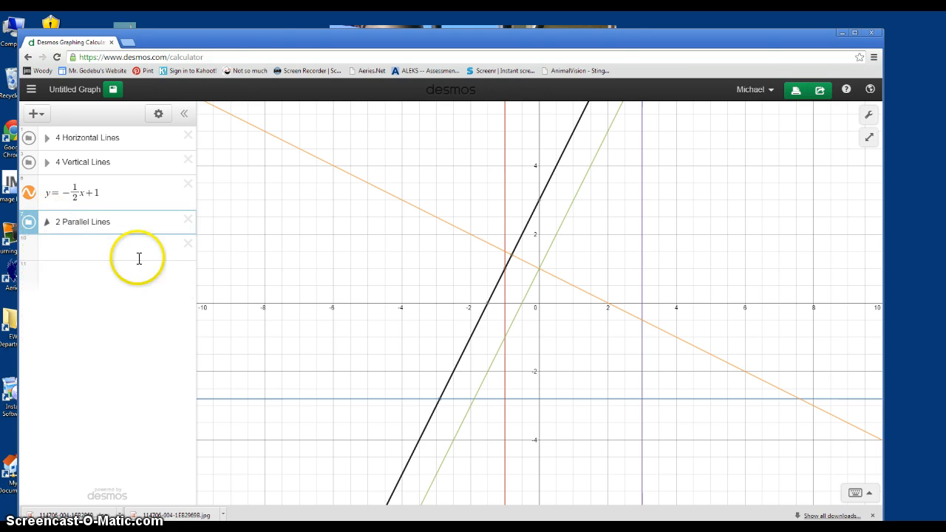
{"action": "left_click", "coordinate": [47, 223]}
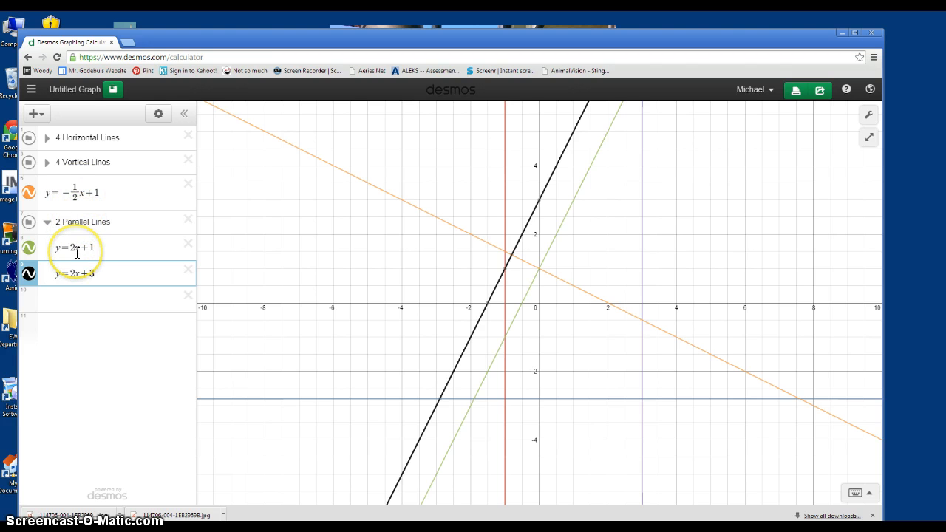
Add a folder named "2 Perpendicular Lines" at the end of the list and move y=-1/2x+1 directly below it.
{"action": "left_click", "coordinate": [57, 298]}
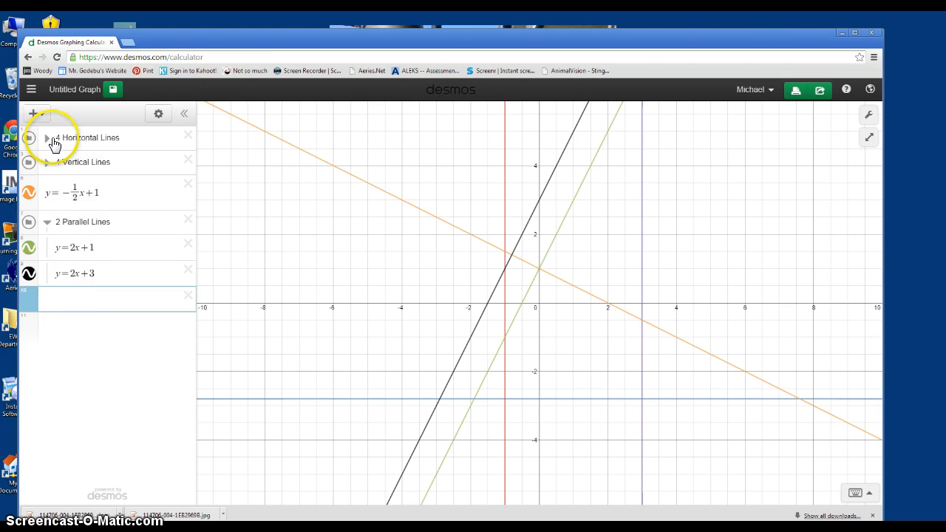
{"action": "left_click", "coordinate": [38, 114]}
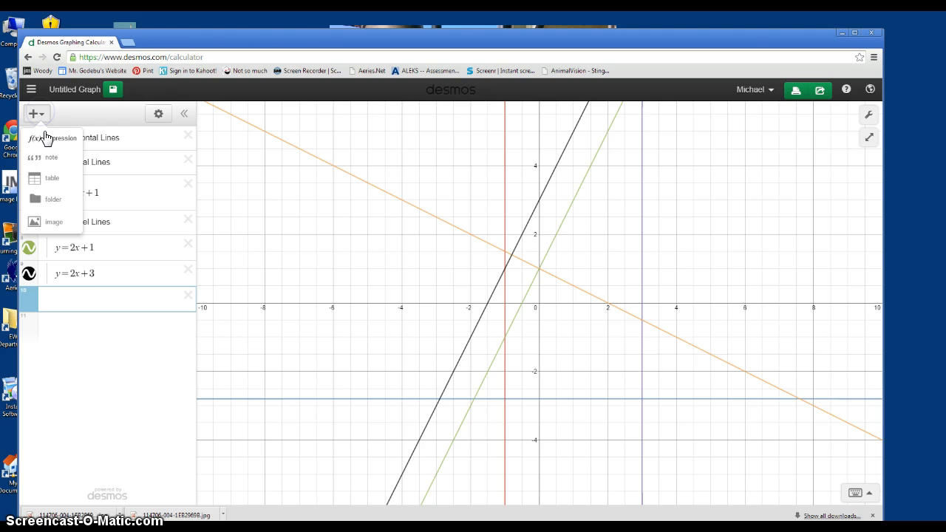
{"action": "left_click", "coordinate": [53, 199]}
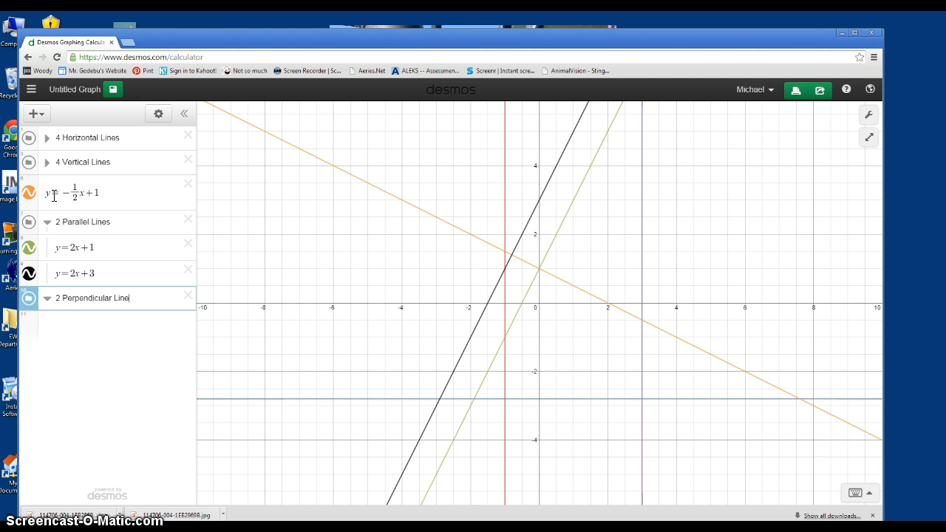
{"action": "left_click", "coordinate": [112, 328]}
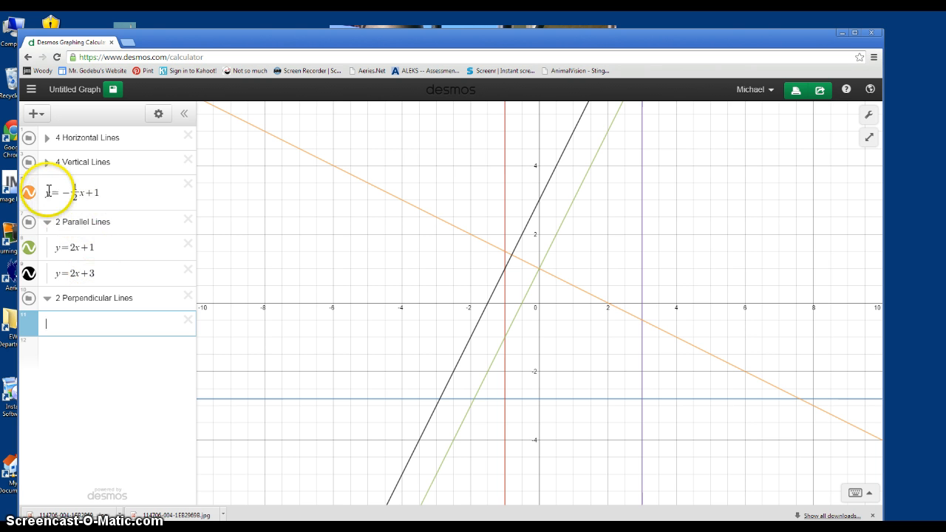
{"action": "left_click_drag", "start_coordinate": [34, 186], "coordinate": [71, 296]}
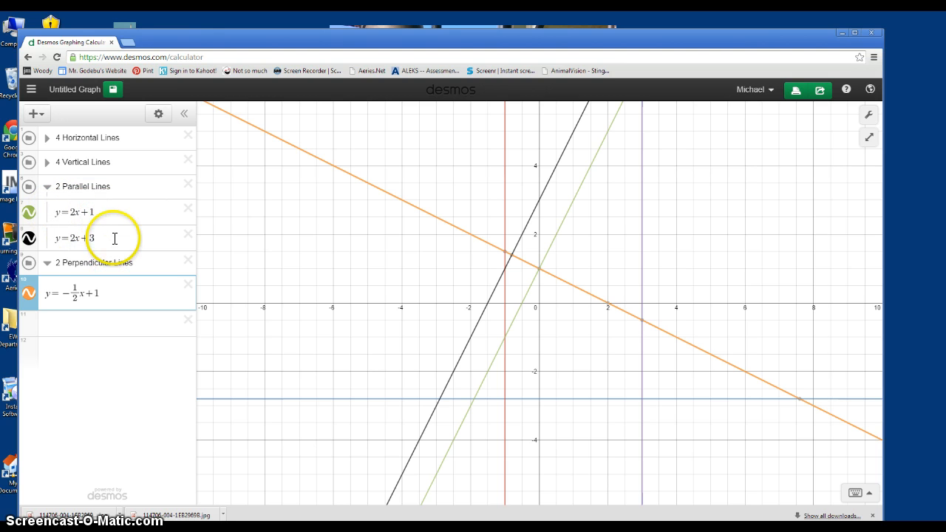
Duplicate the equation y=2x+3 in the "2 Parallel Lines" folder and finish editing the list.
{"action": "left_click", "coordinate": [158, 115]}
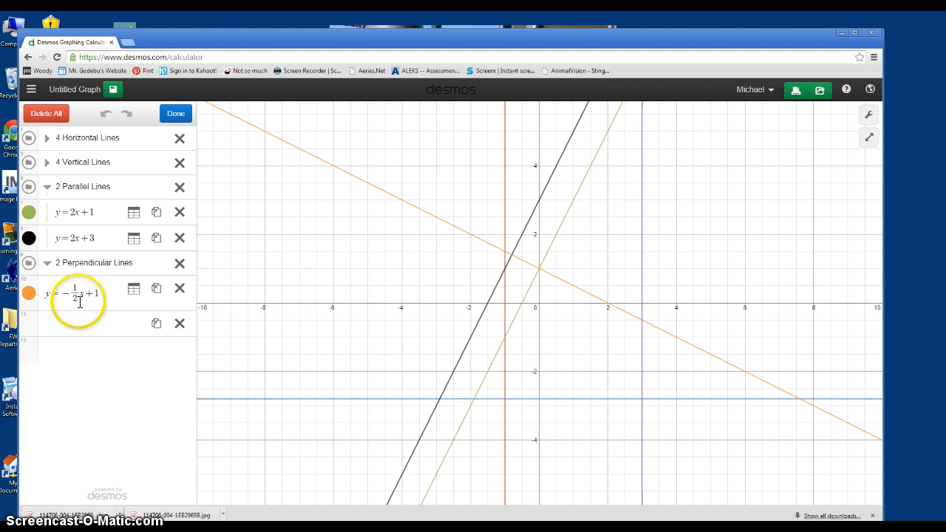
{"action": "left_click", "coordinate": [156, 238]}
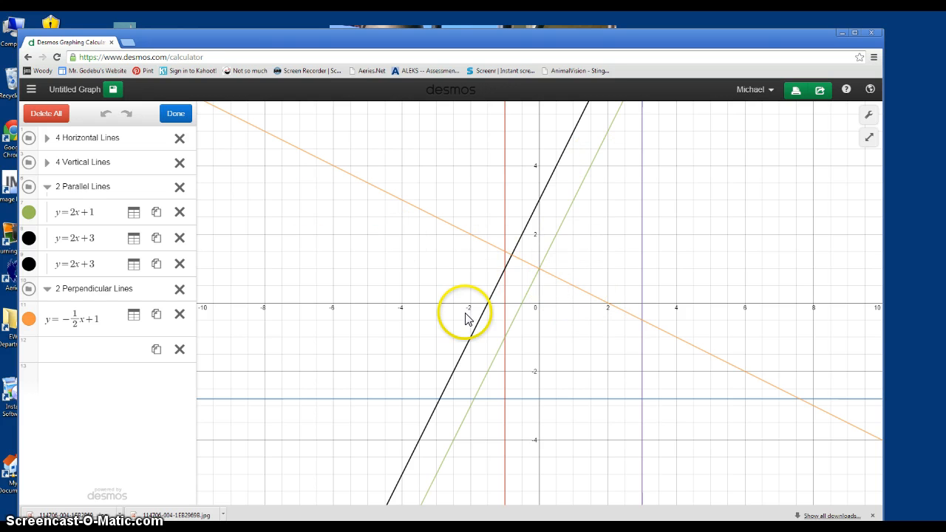
{"action": "left_click", "coordinate": [174, 115]}
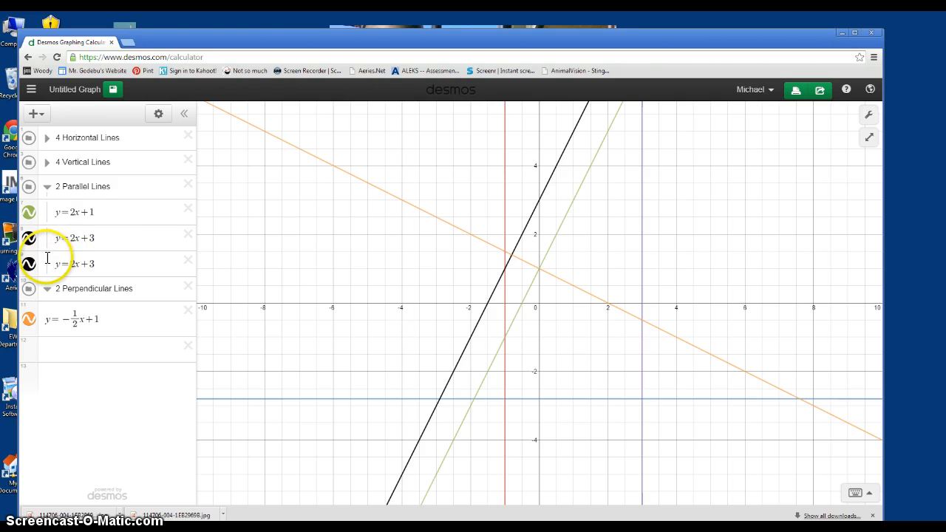
Place the duplicate y=2x+3 and y=-1/2x+1 inside the "2 Perpendicular Lines" folder, and collapse the perpendicular and parallel folders.
{"action": "left_click", "coordinate": [119, 260]}
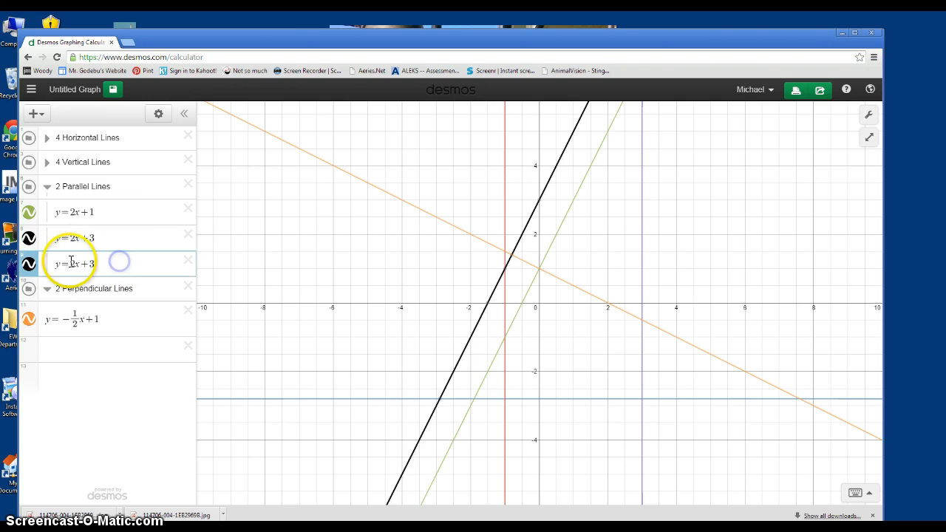
{"action": "mouse_move", "coordinate": [35, 261]}
{"action": "left_mouse_down"}
{"action": "mouse_move", "coordinate": [40, 279]}
{"action": "mouse_move", "coordinate": [49, 266]}
{"action": "mouse_move", "coordinate": [39, 281]}
{"action": "mouse_move", "coordinate": [45, 273]}
{"action": "left_mouse_up"}
{"action": "left_click", "coordinate": [47, 264]}
{"action": "left_click", "coordinate": [46, 264]}
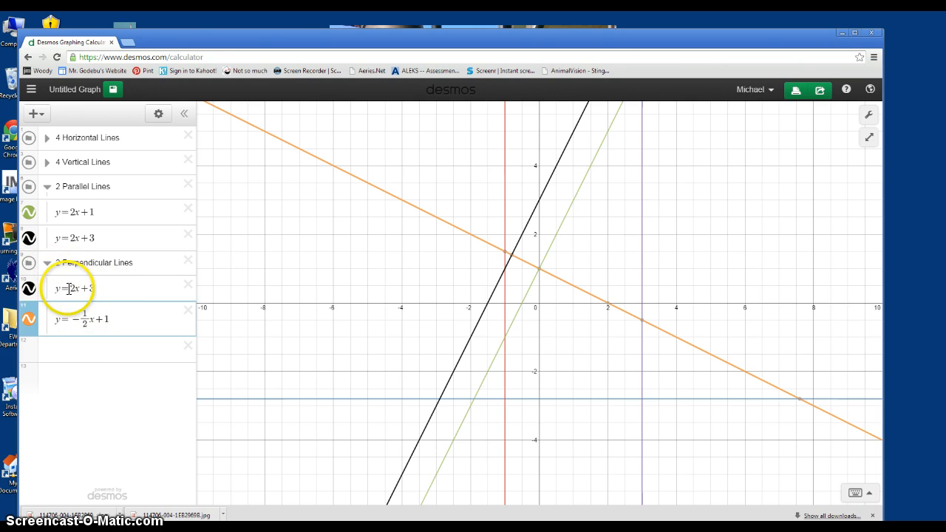
{"action": "left_click", "coordinate": [47, 263]}
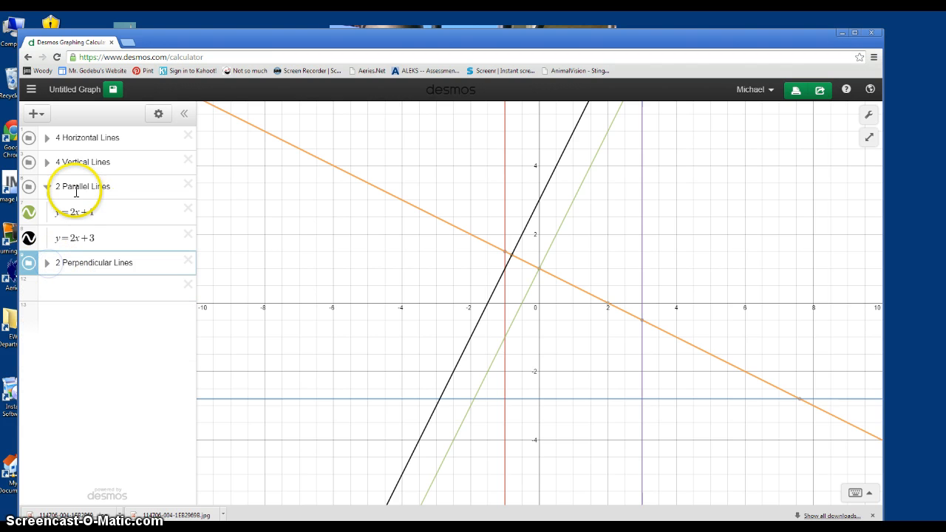
{"action": "left_click", "coordinate": [51, 191]}
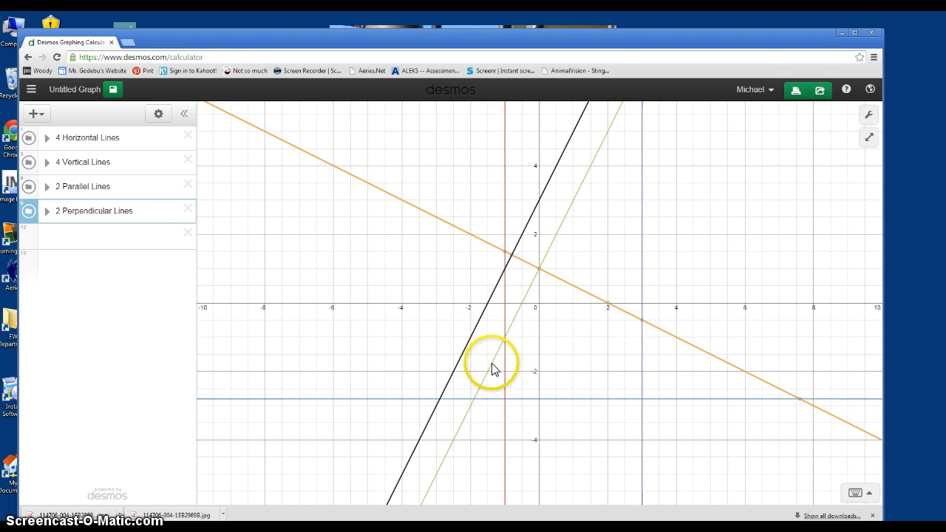
Review the equations and edit options in the "4 Horizontal Lines" folder and the equations in "4 Vertical Lines", leaving both collapsed.
{"action": "left_click", "coordinate": [47, 138]}
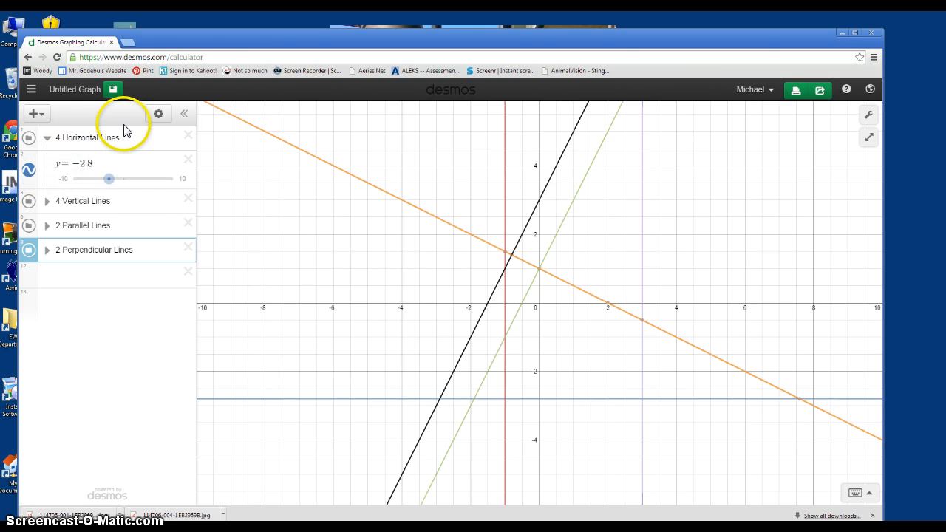
{"action": "left_click", "coordinate": [158, 114]}
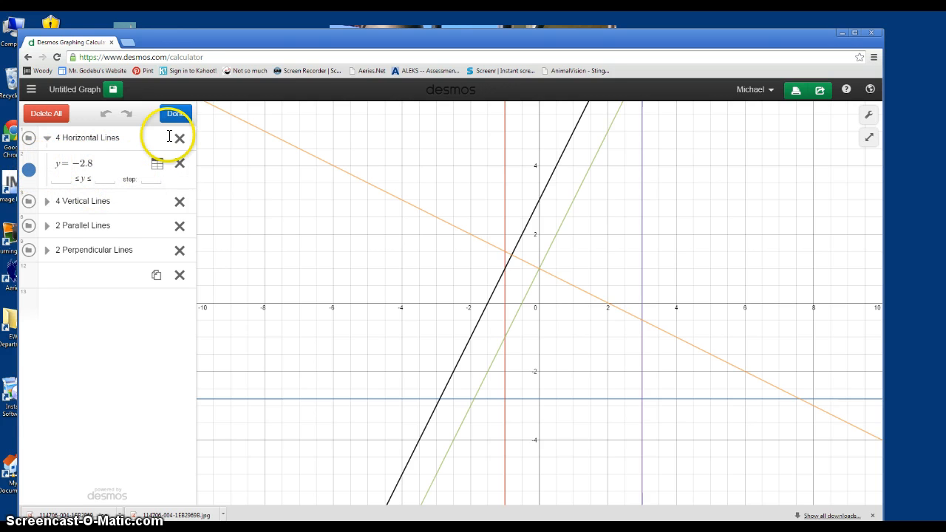
{"action": "left_click", "coordinate": [175, 113]}
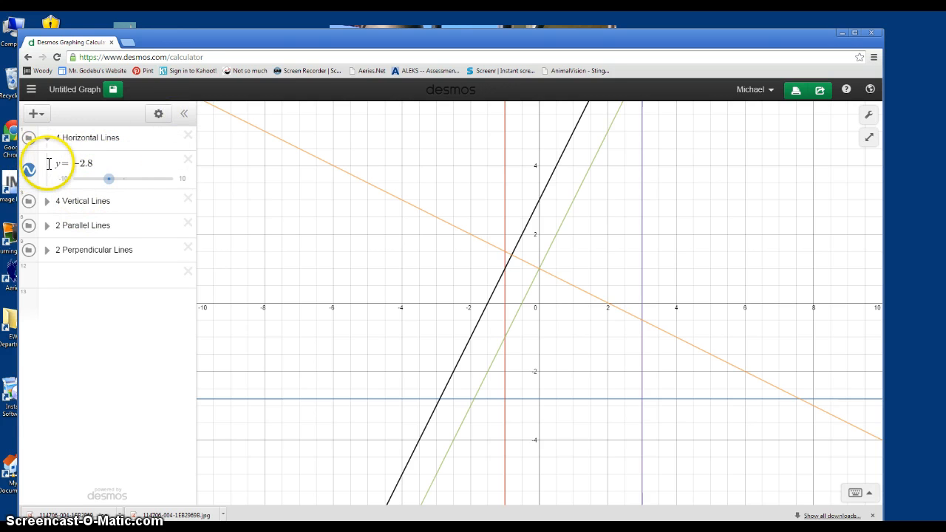
{"action": "left_click", "coordinate": [48, 138]}
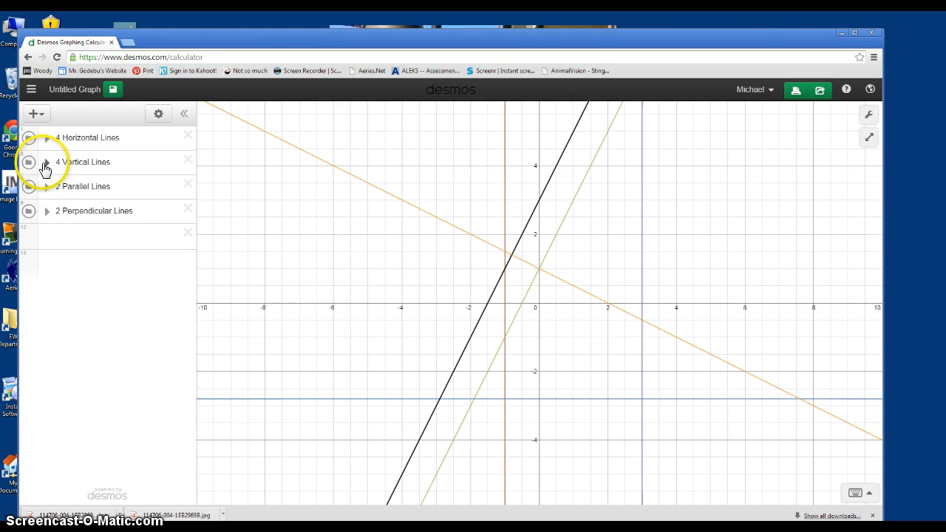
{"action": "left_click", "coordinate": [45, 163]}
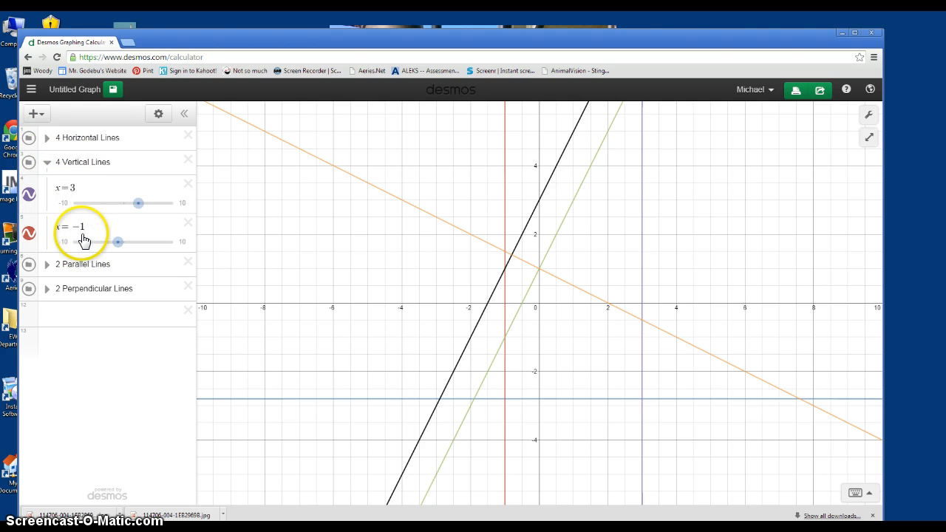
{"action": "left_click", "coordinate": [63, 184]}
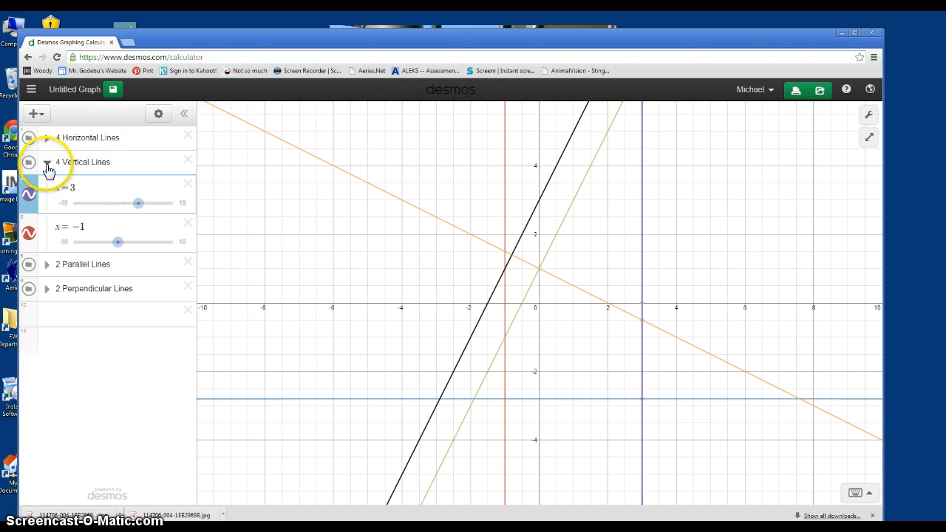
{"action": "left_click", "coordinate": [46, 166]}
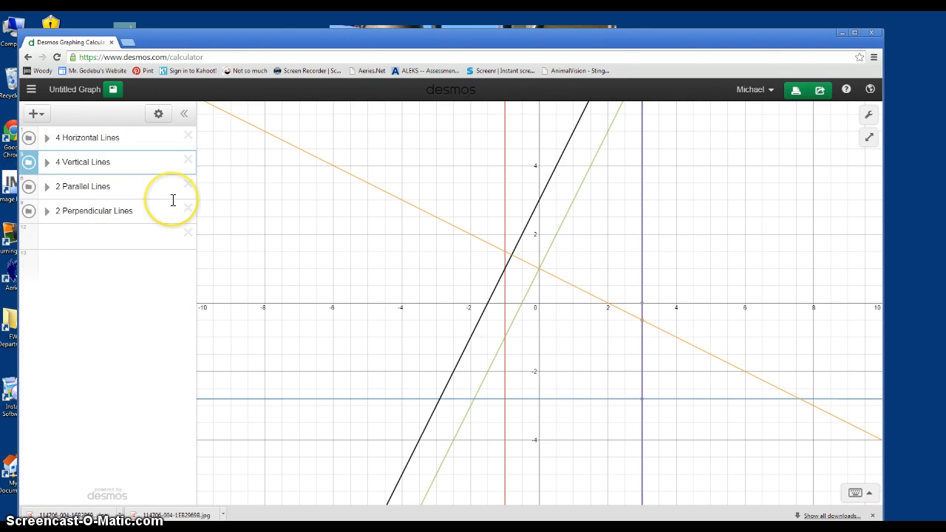